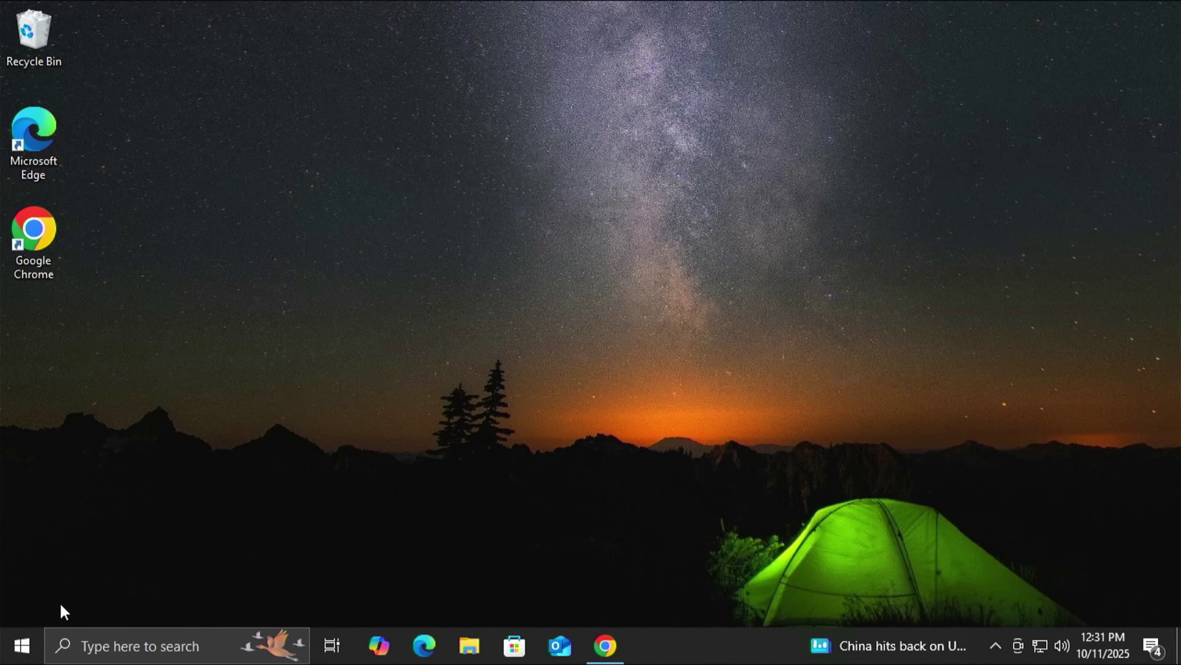
- Open the Windows Update page in Settings and check it for the Extended Security Updates enrollment option
{"action": "right_click", "coordinate": [34, 643]}
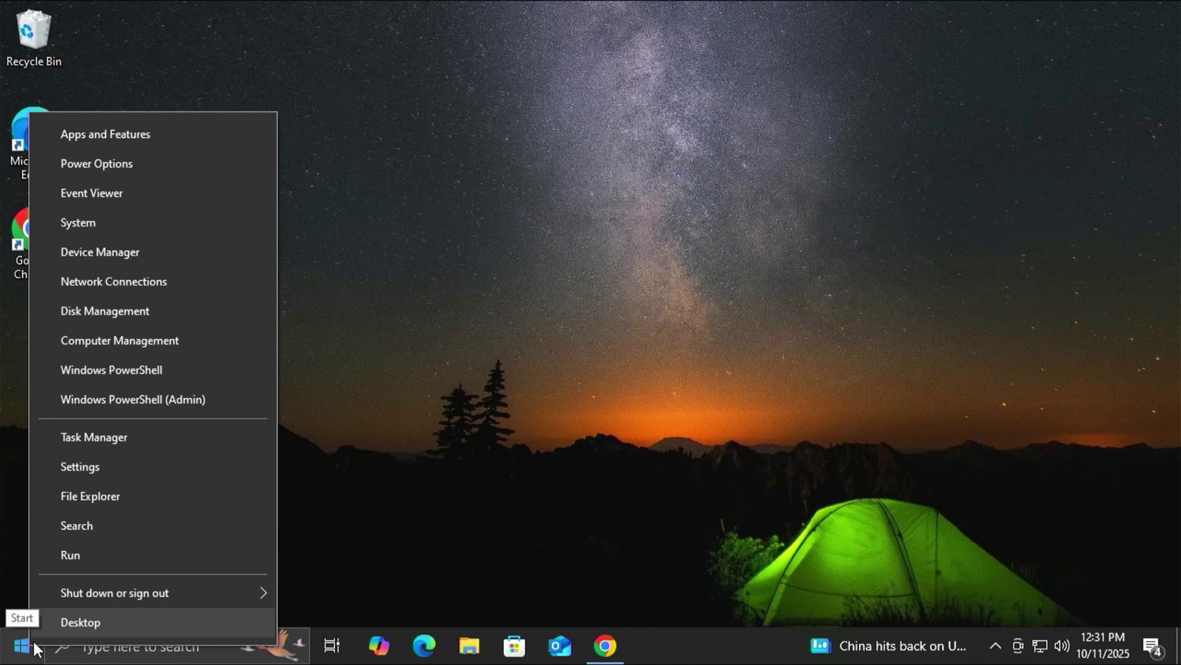
{"action": "left_click", "coordinate": [97, 468]}
{"action": "scroll", "coordinate": [221, 433], "scroll_direction": "down", "scroll_amount": 2}
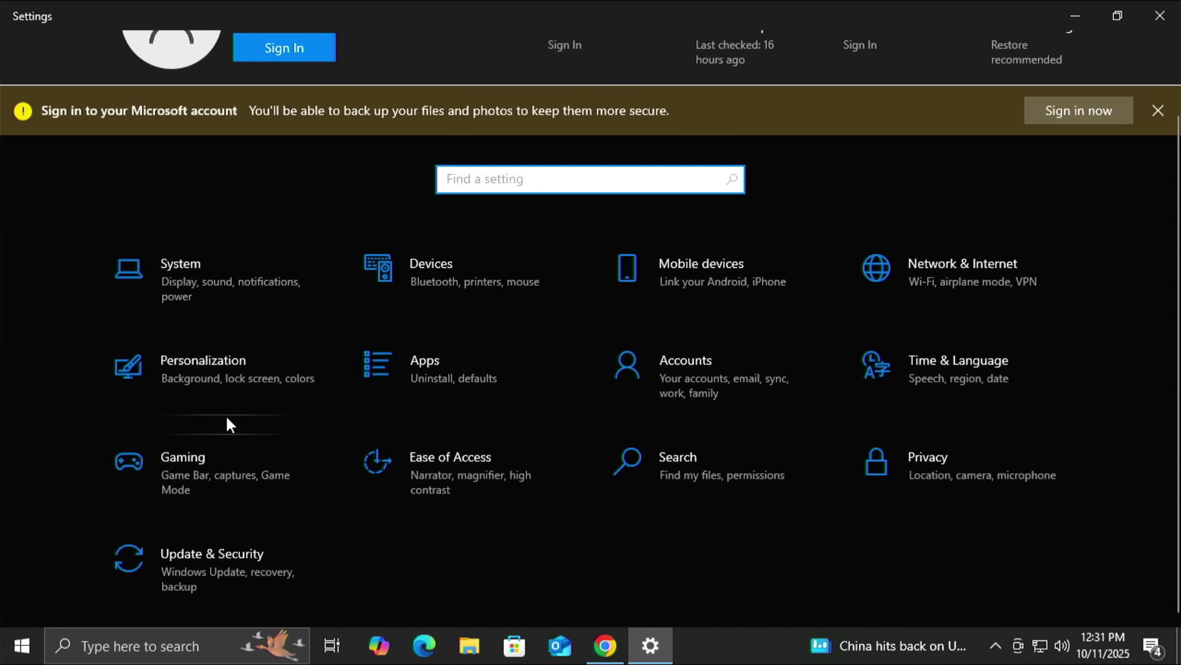
{"action": "left_click", "coordinate": [251, 575]}
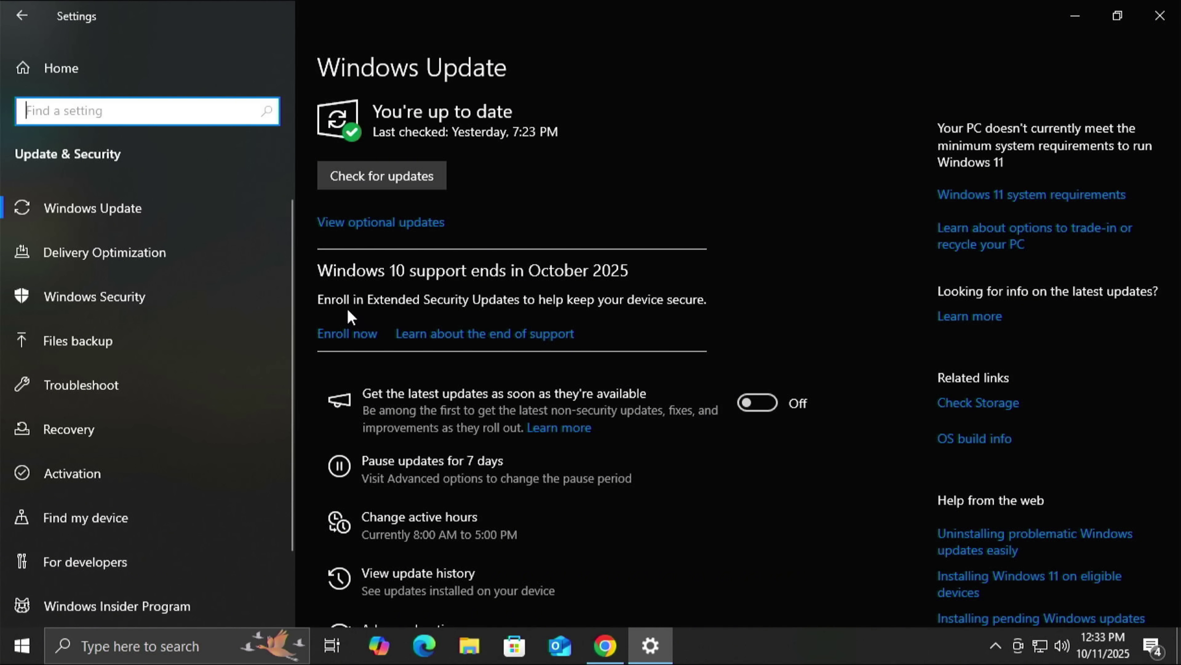
{"action": "scroll", "coordinate": [227, 383], "scroll_direction": "down", "scroll_amount": 2}
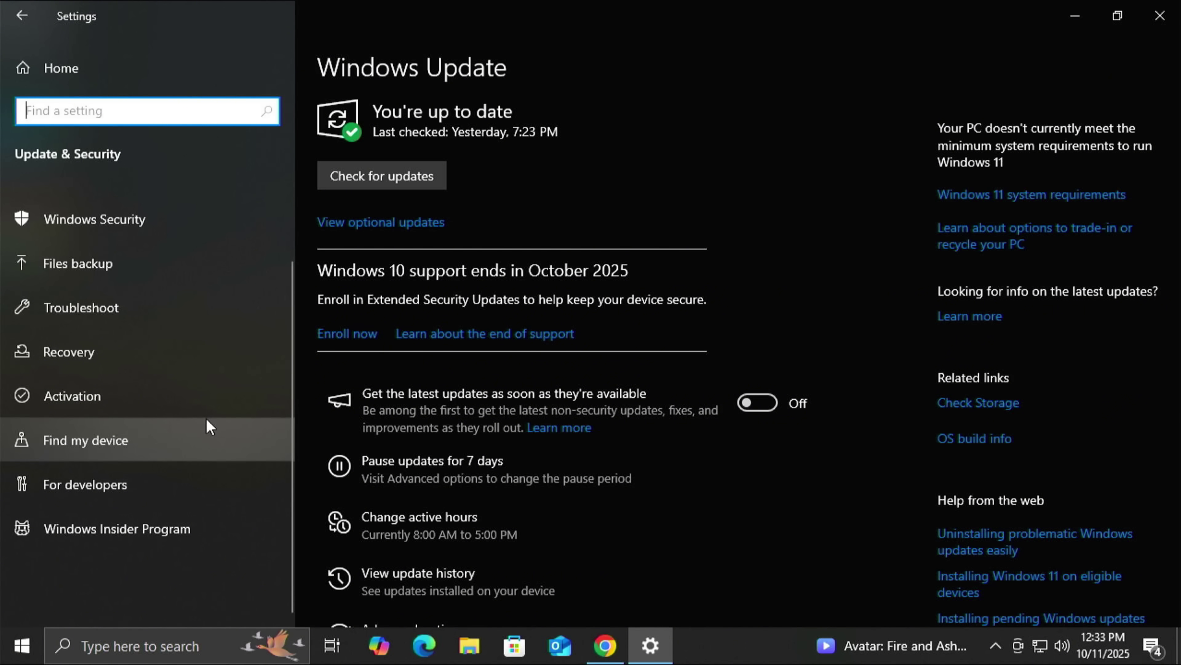
{"action": "scroll", "coordinate": [558, 357], "scroll_direction": "down", "scroll_amount": 3}
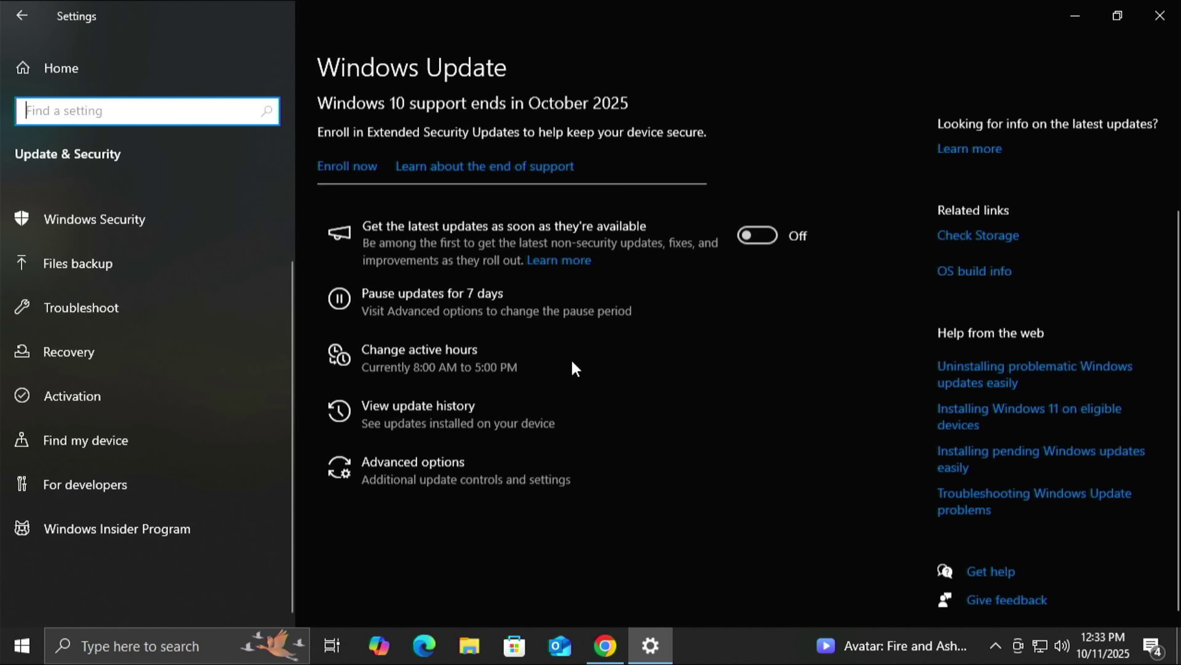
- Open the system's About page in Settings to check the Windows edition and version
{"action": "key", "text": "alt+Left"}
{"action": "left_click", "coordinate": [218, 370]}
{"action": "scroll", "coordinate": [158, 480], "scroll_direction": "down", "scroll_amount": 5}
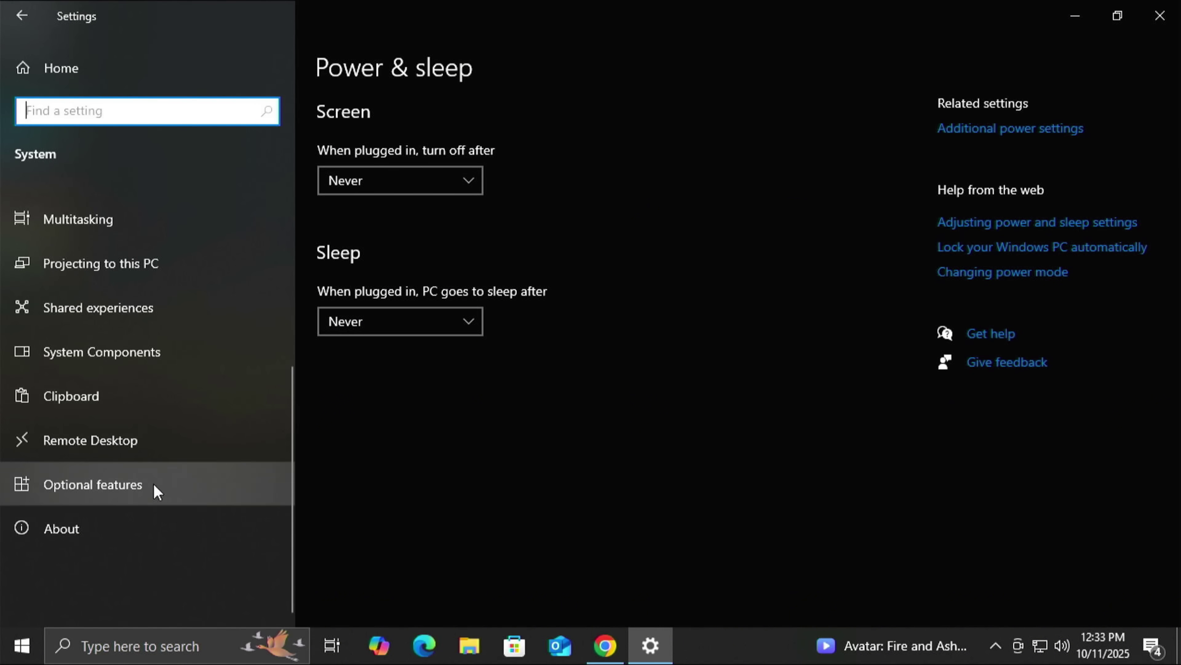
{"action": "left_click", "coordinate": [141, 528]}
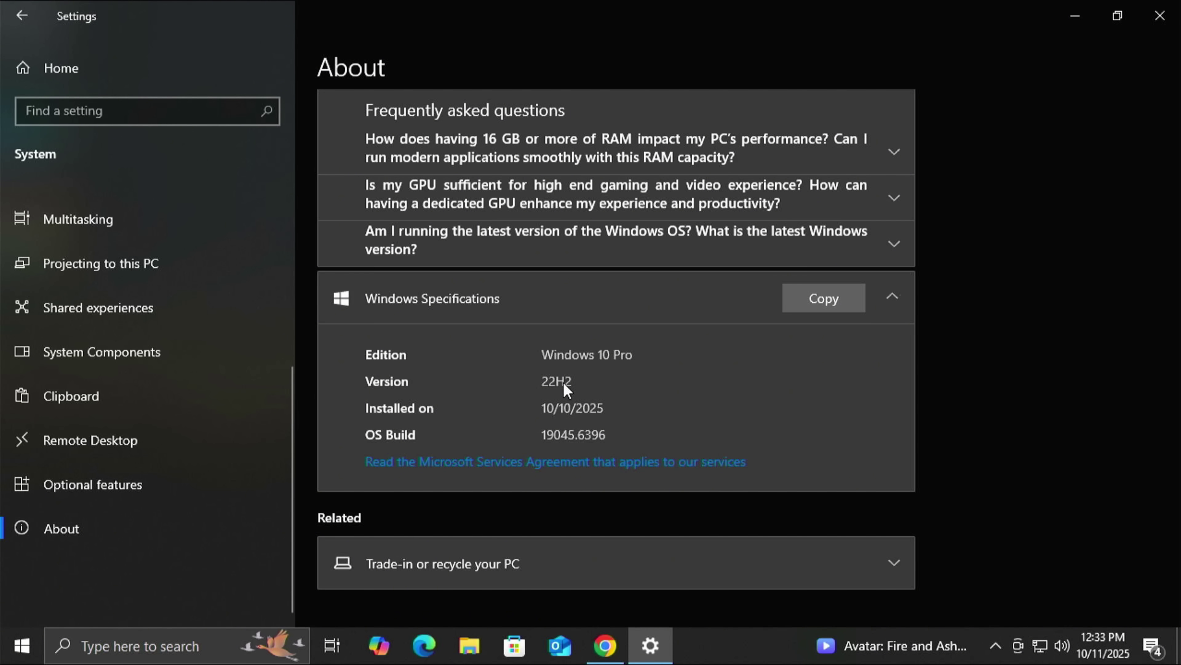
- Return to Windows Update and start enrollment in Extended Security Updates
{"action": "left_click", "coordinate": [61, 68]}
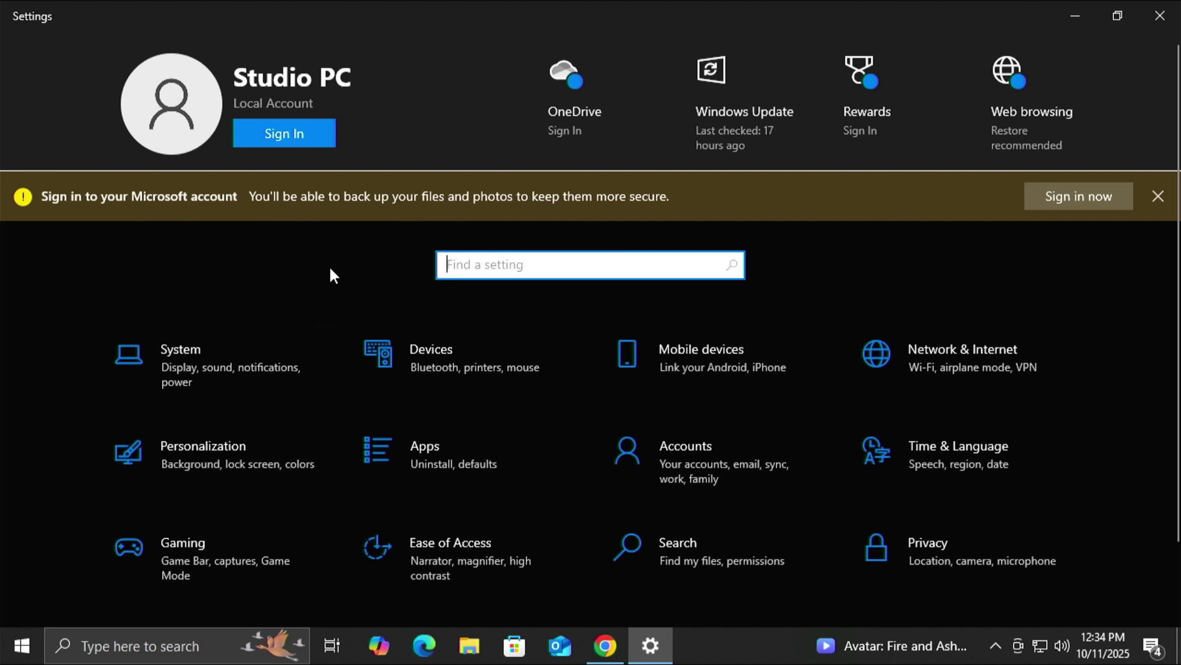
{"action": "scroll", "coordinate": [335, 273], "scroll_direction": "down", "scroll_amount": 2}
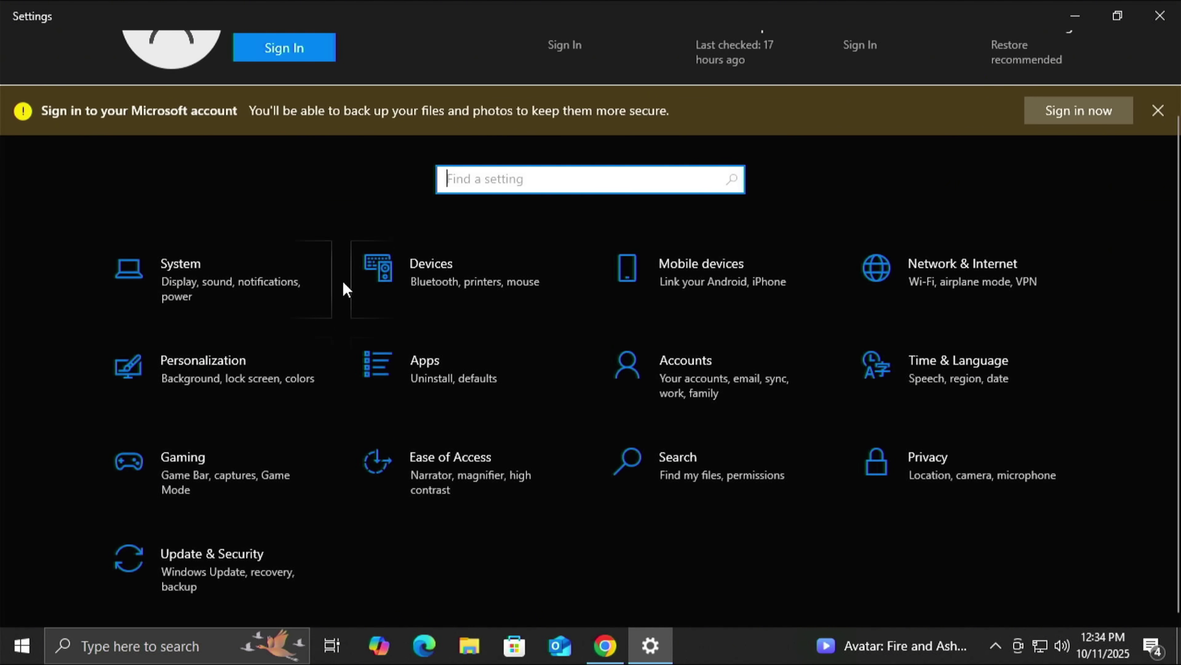
{"action": "left_click", "coordinate": [275, 562]}
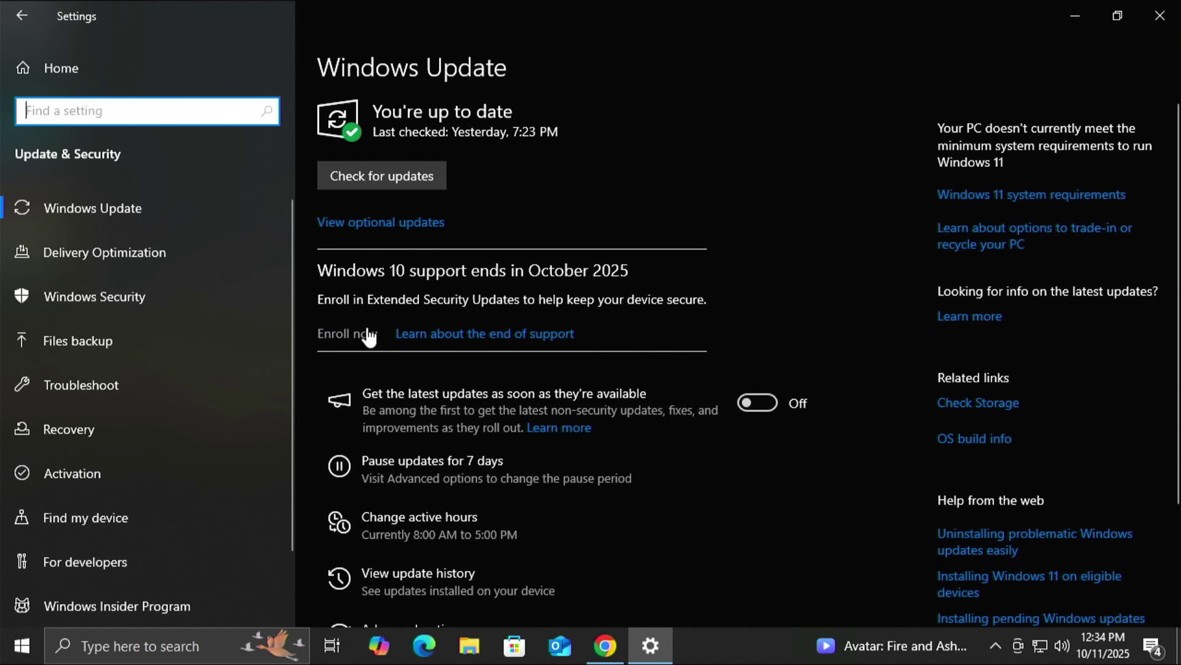
{"action": "left_click", "coordinate": [361, 335]}
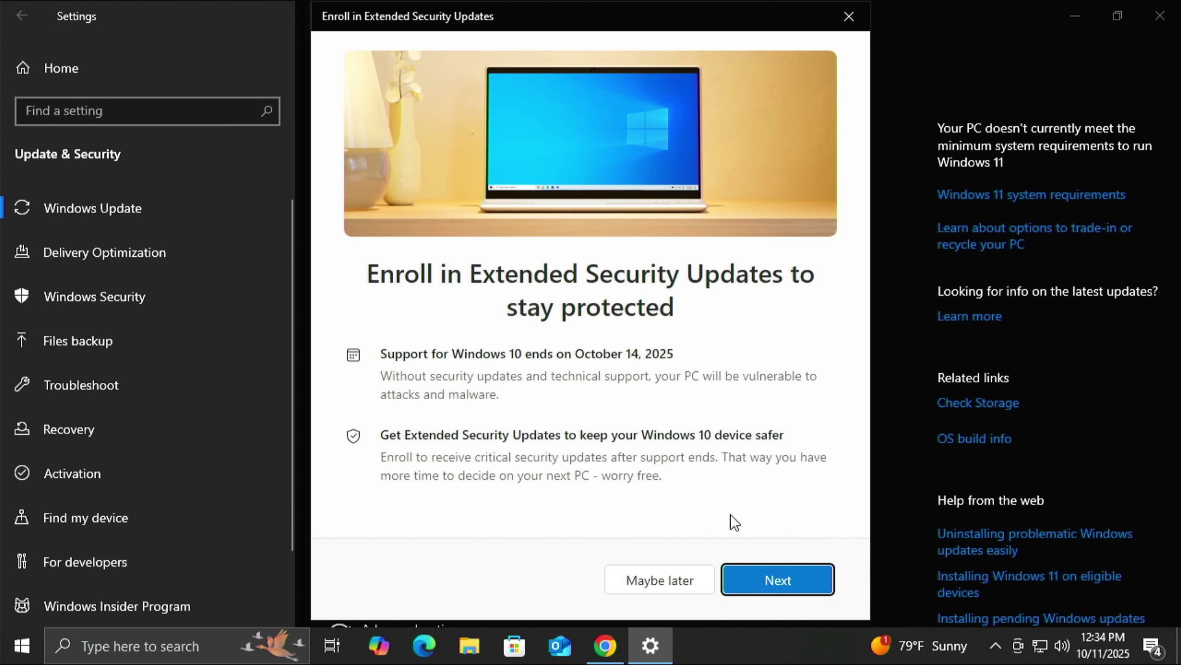
- Sign in with the Microsoft account password and complete the PC's enrollment in Extended Security Updates at no extra cost
{"action": "left_click", "coordinate": [774, 587]}
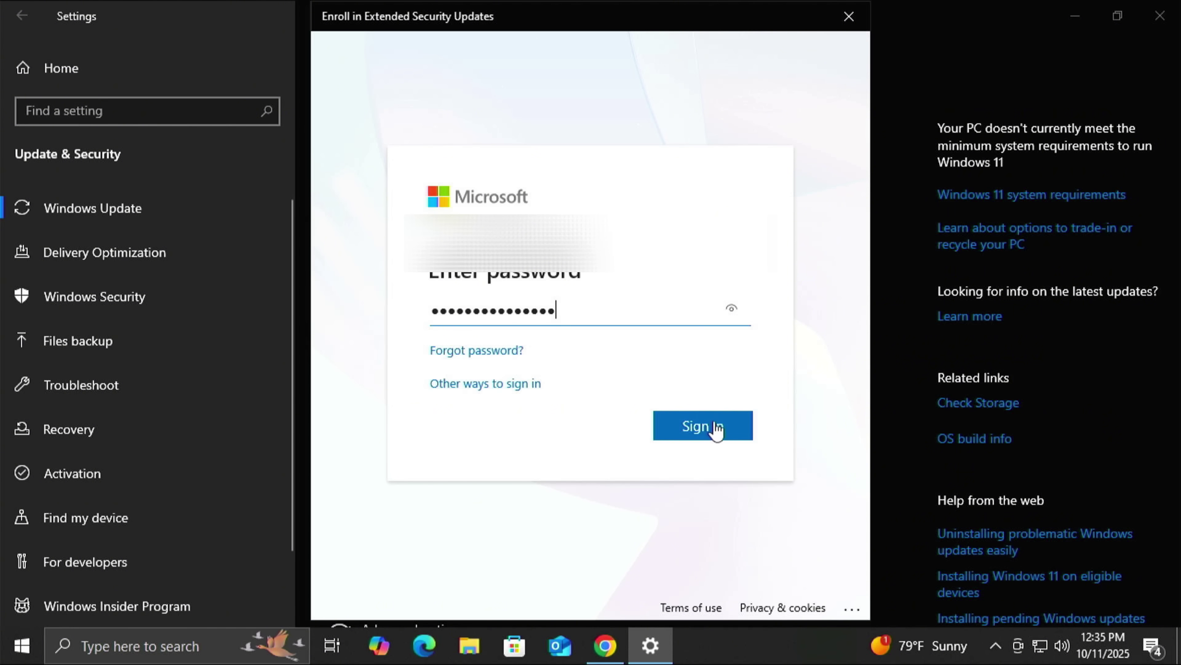
{"action": "left_click", "coordinate": [715, 424]}
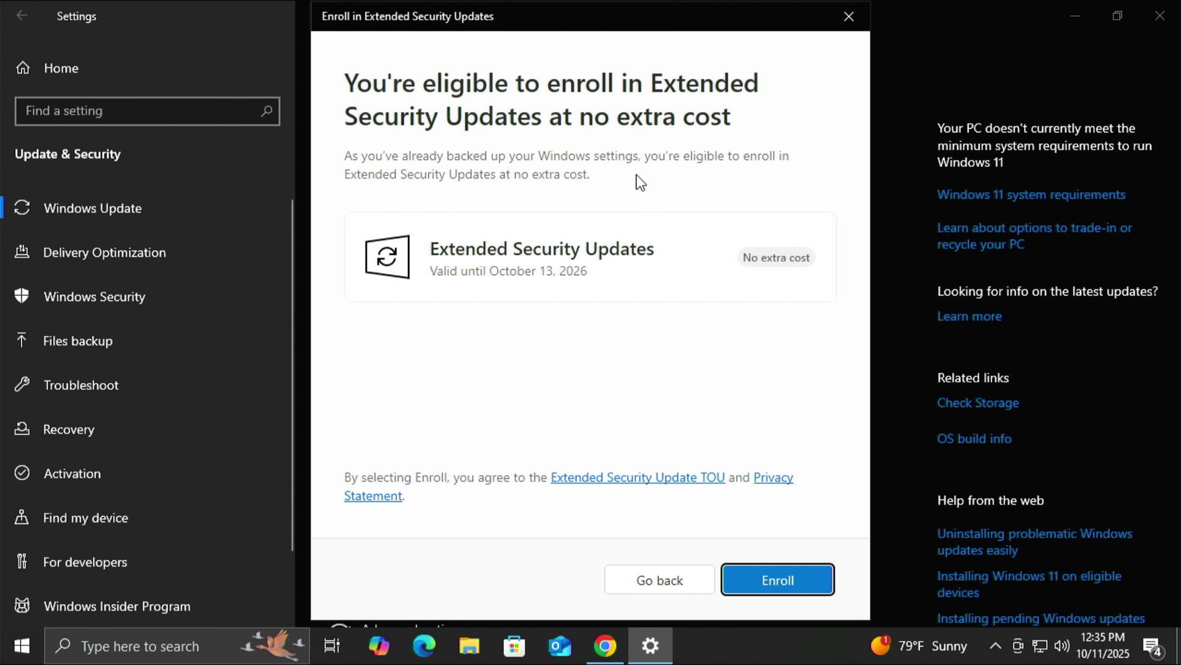
{"action": "left_click", "coordinate": [784, 594]}
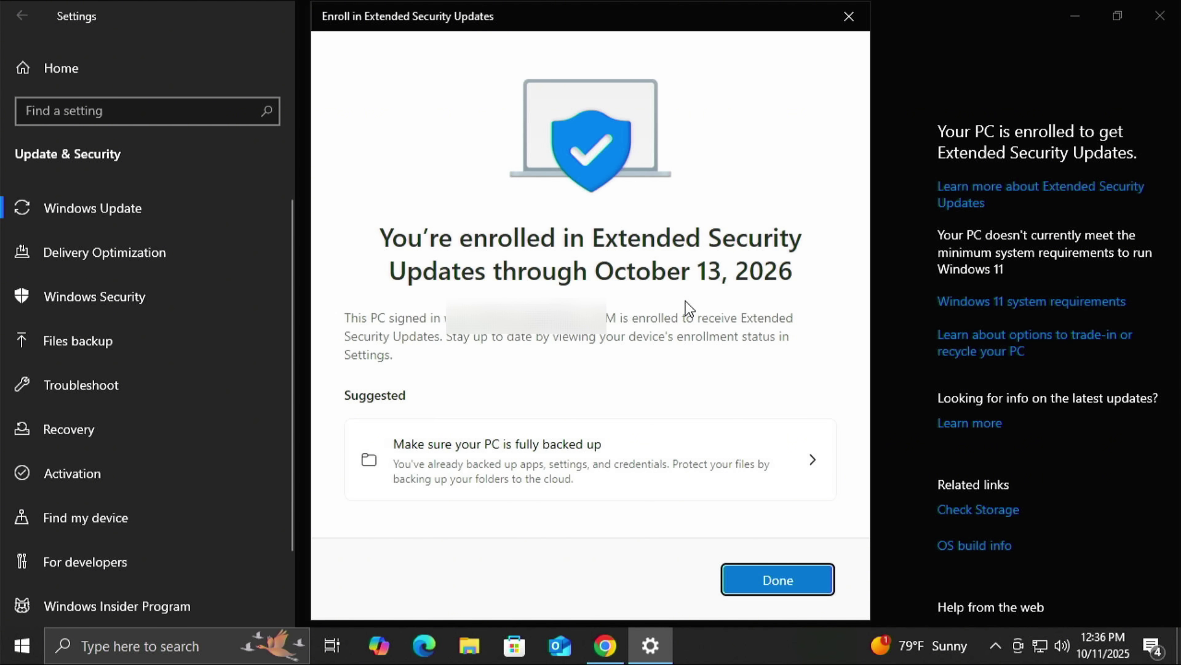
{"action": "left_click", "coordinate": [767, 580]}
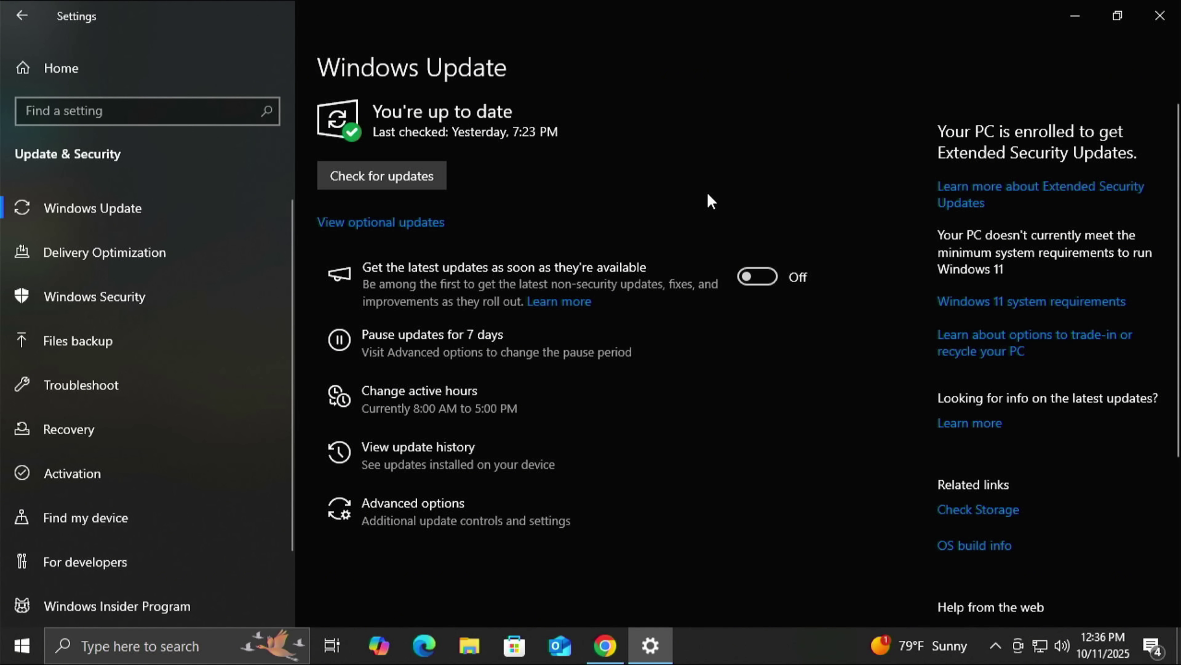
- In the account's info settings, choose to stop signing in to all Microsoft apps automatically
{"action": "left_click", "coordinate": [21, 16]}
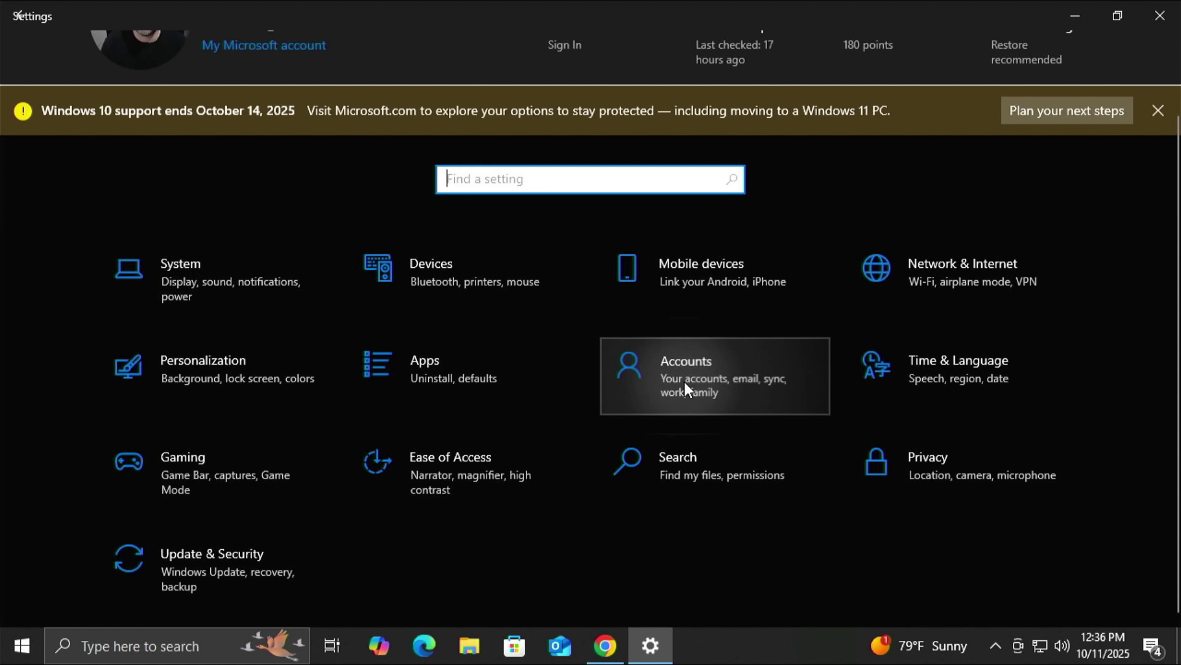
{"action": "left_click", "coordinate": [684, 382]}
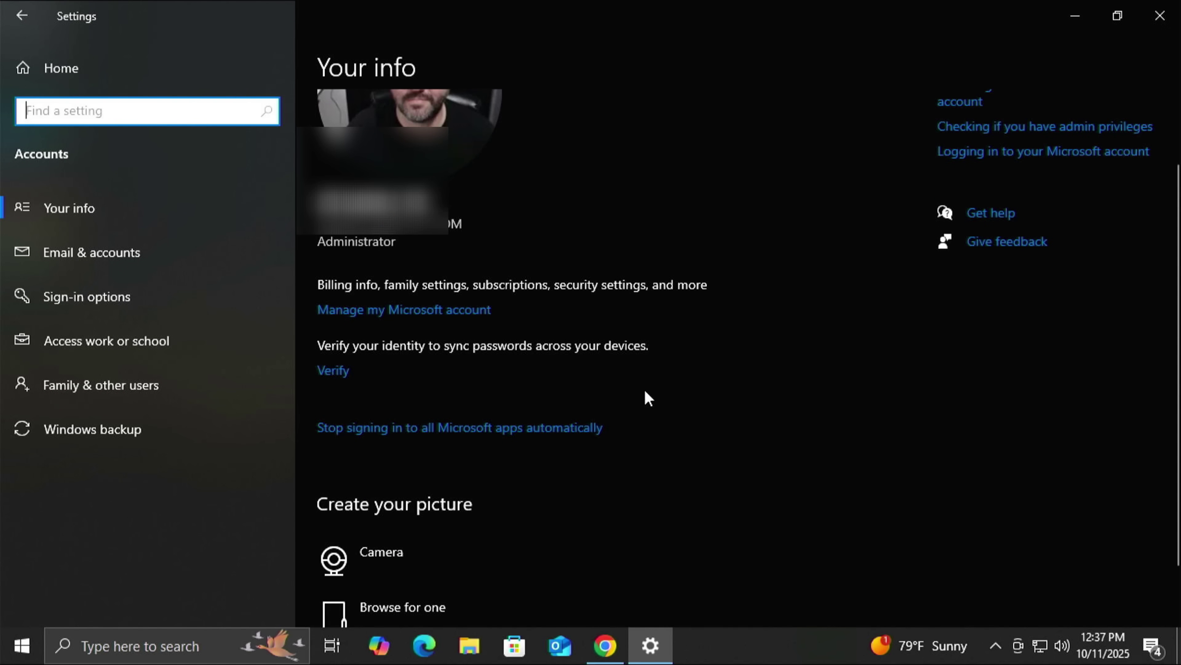
{"action": "left_click", "coordinate": [454, 435]}
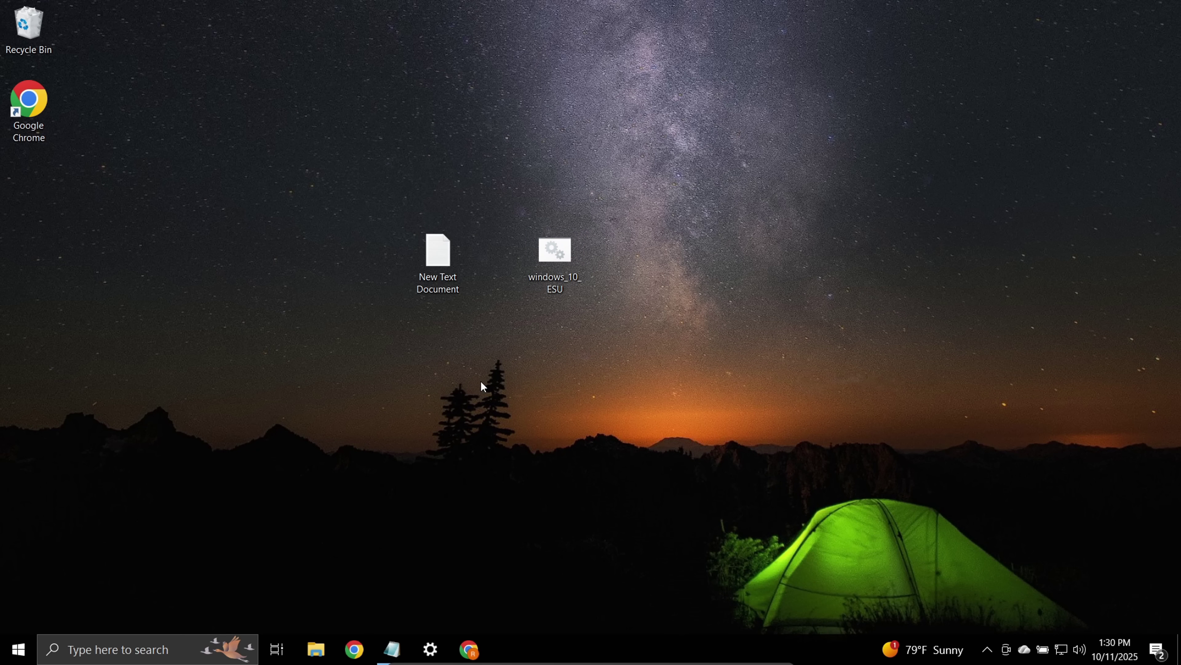
- Search Windows for the restore point settings and open Create a restore point
{"action": "left_click", "coordinate": [135, 647]}
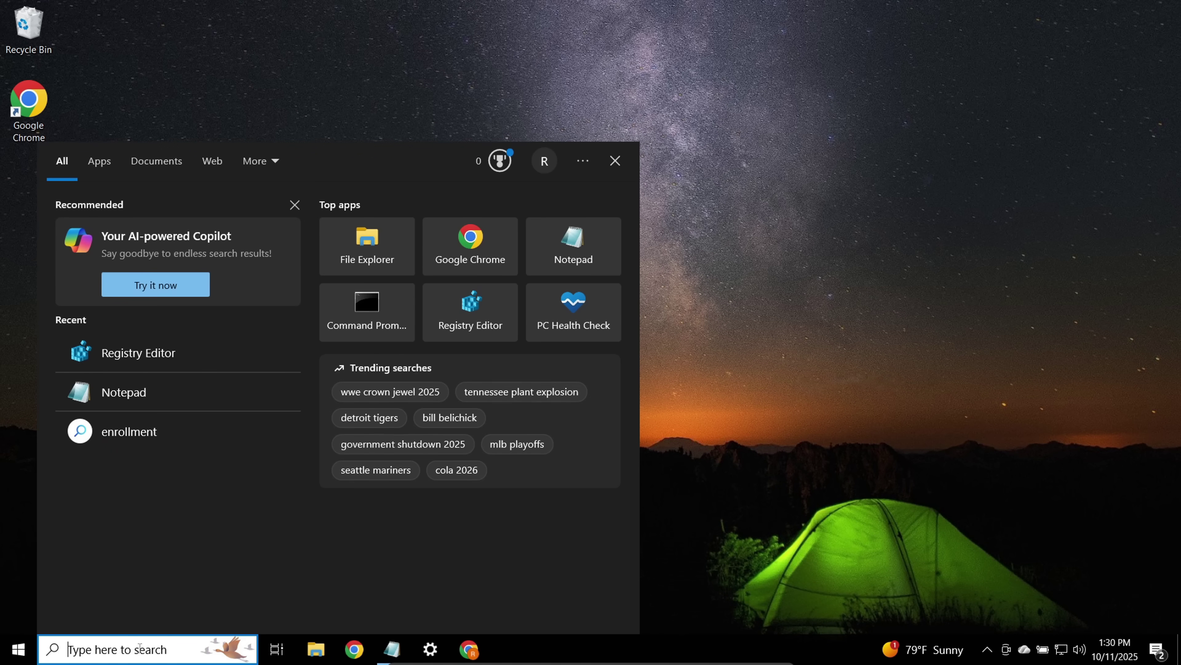
{"action": "type", "text": "rest"}
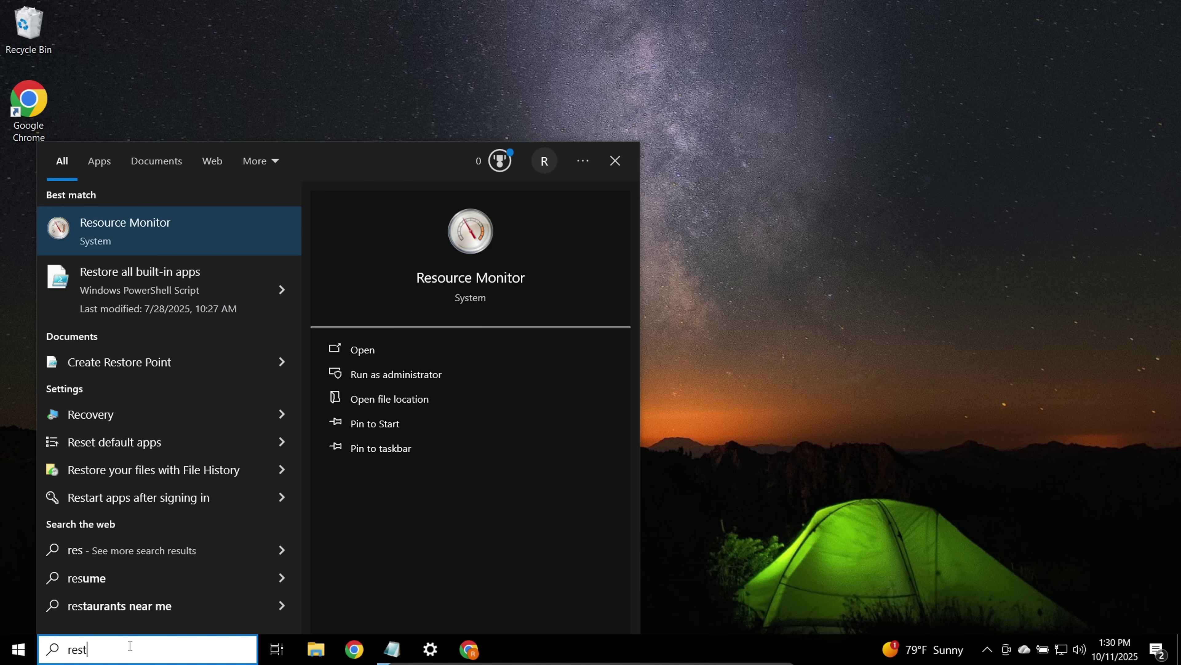
{"action": "type", "text": "ore poin"}
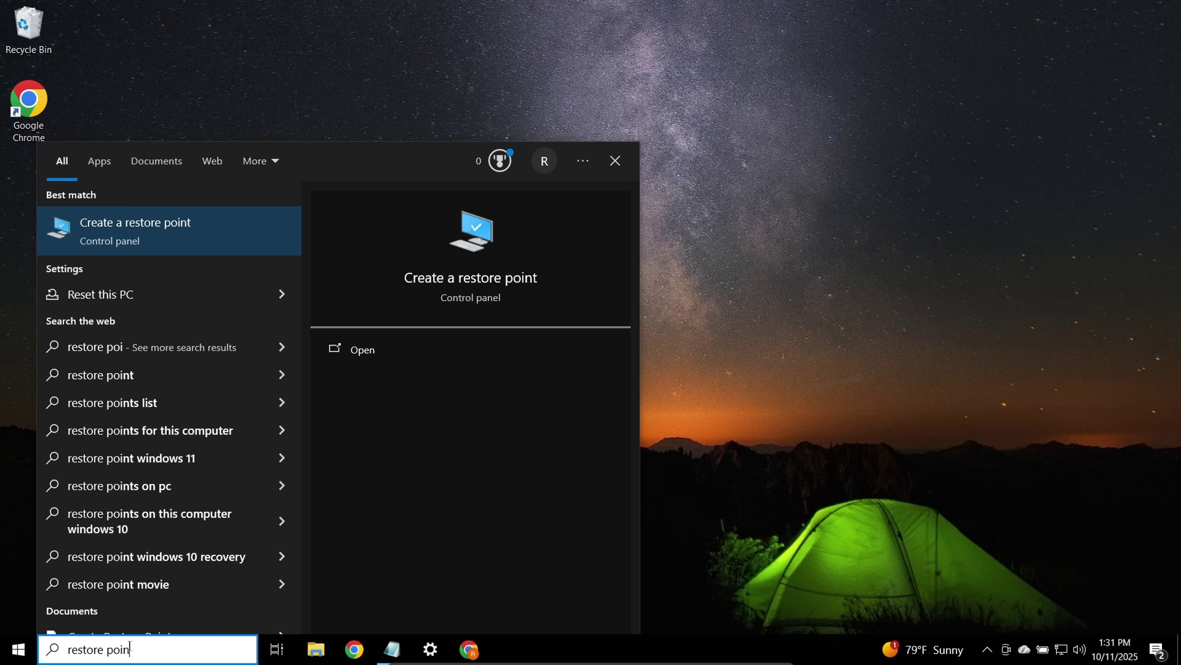
{"action": "key", "text": "Escape"}
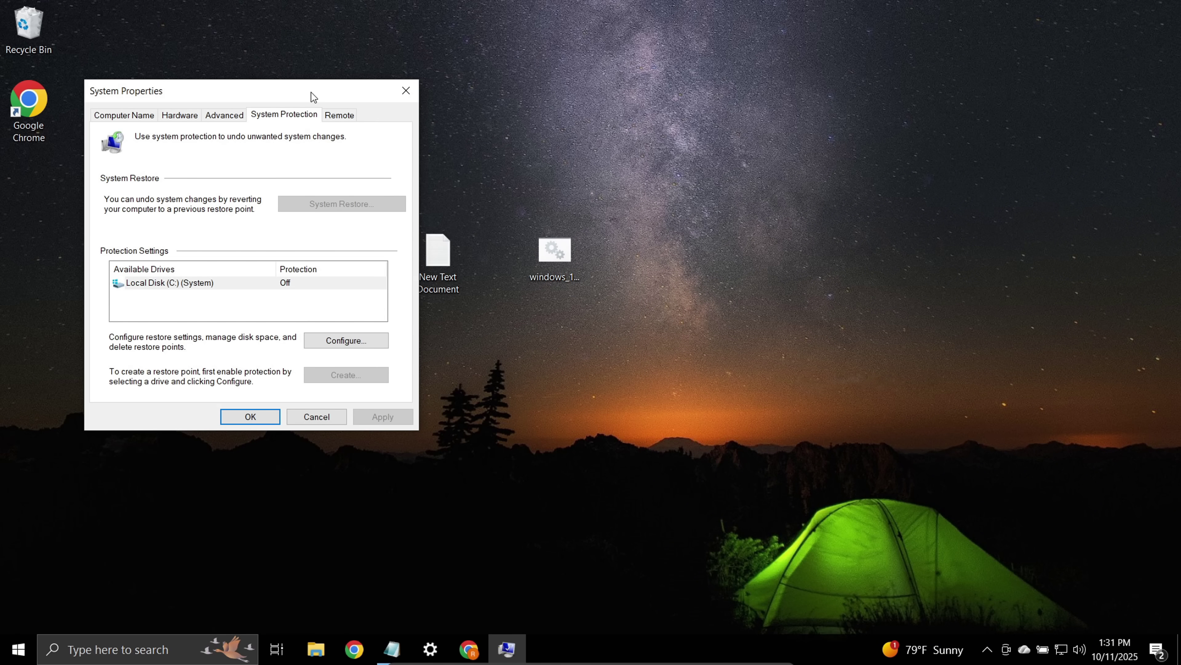
- Turn on system protection for Local Disk (C:) and apply the setting
{"action": "left_click_drag", "start_coordinate": [257, 86], "coordinate": [405, 107]}
{"action": "left_click", "coordinate": [396, 304]}
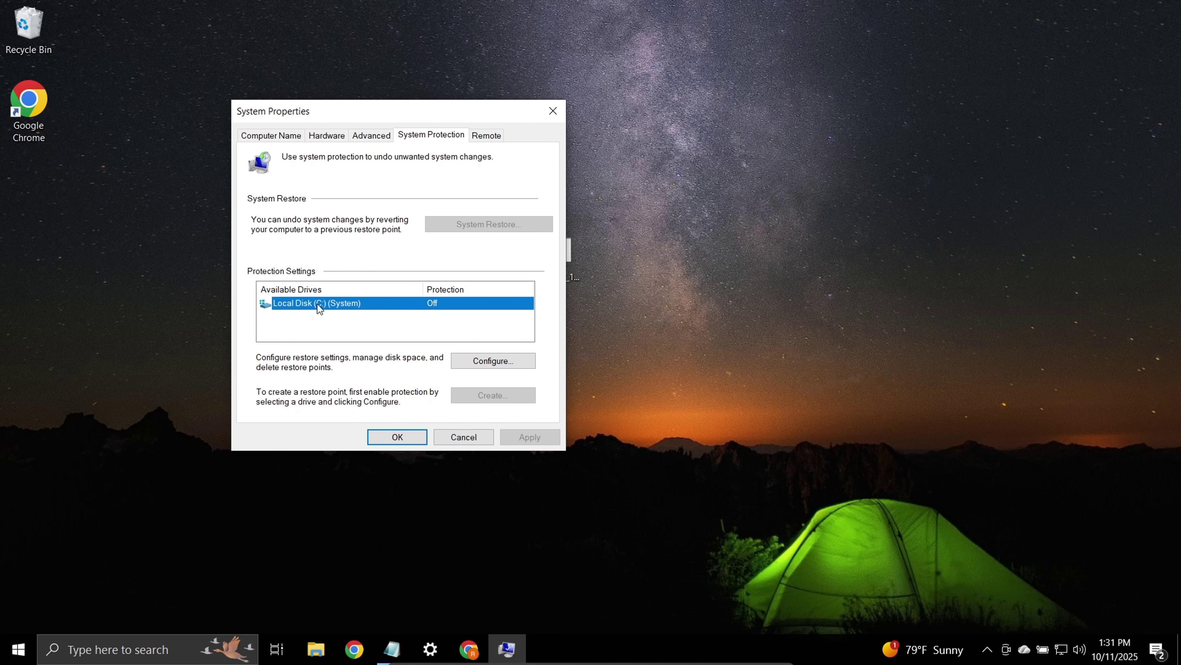
{"action": "left_click", "coordinate": [492, 360]}
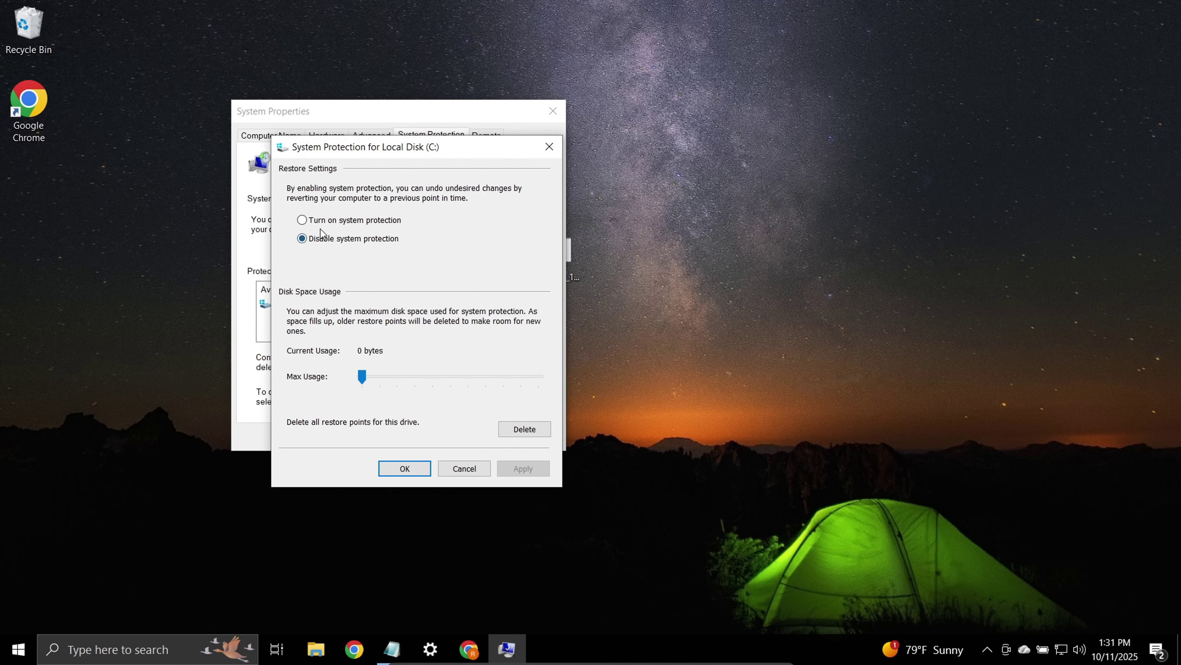
{"action": "left_click", "coordinate": [311, 222]}
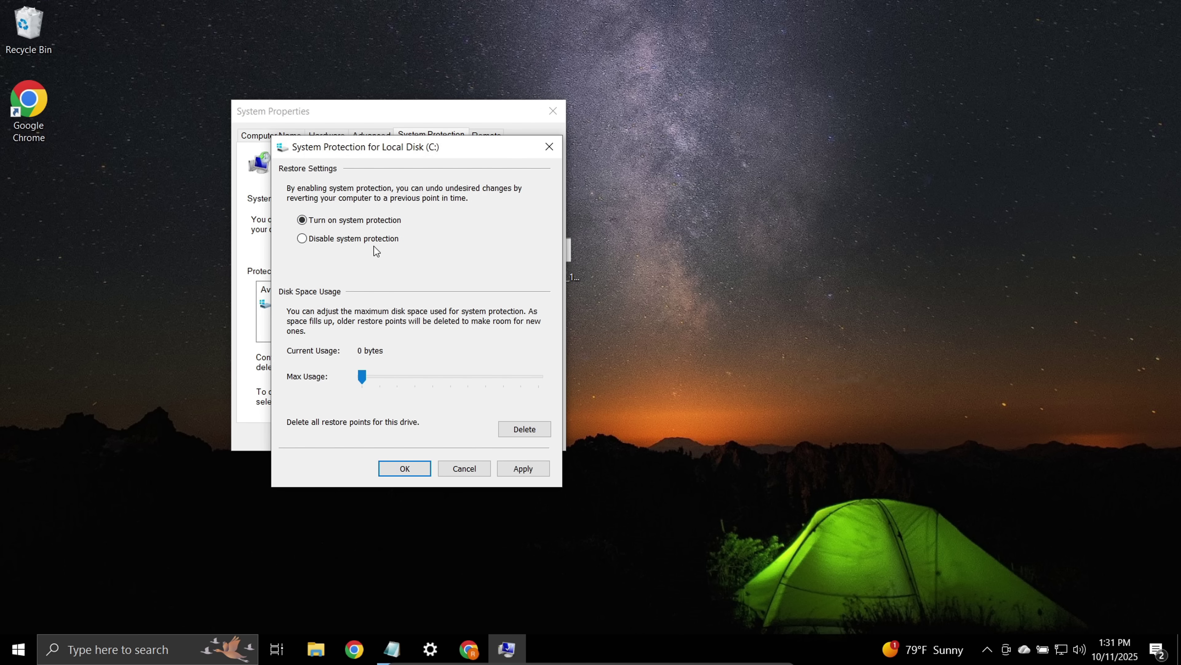
{"action": "left_click", "coordinate": [507, 471]}
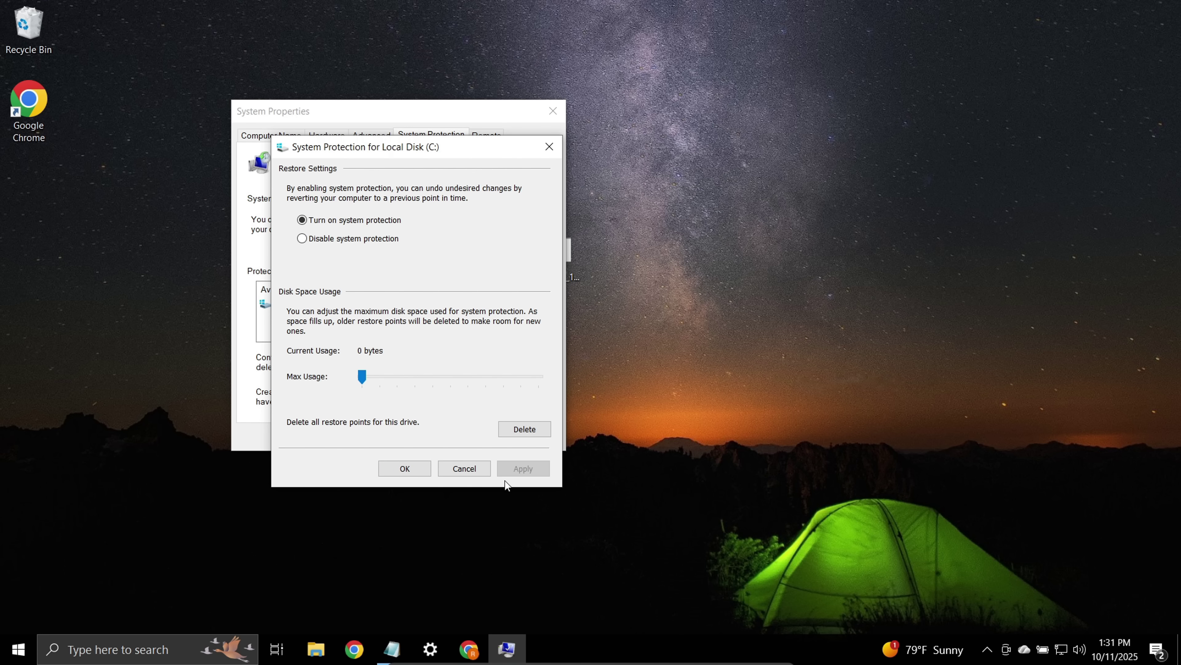
{"action": "left_click", "coordinate": [415, 472]}
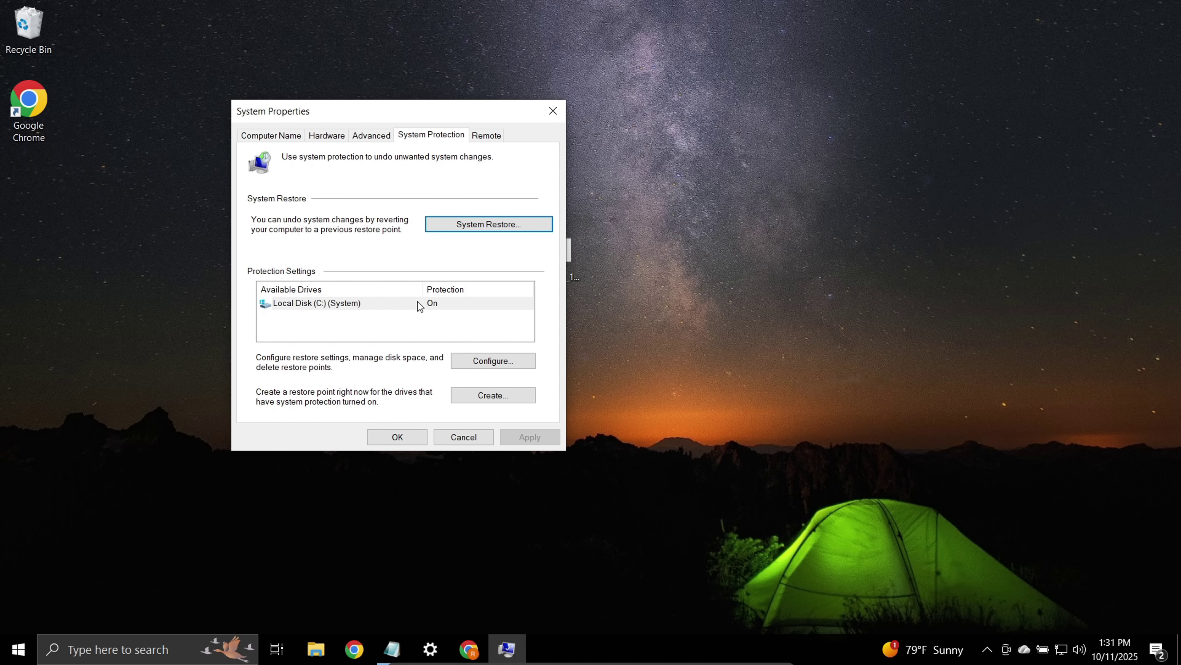
- Create a restore point described as "windows 10 esu" and close System Properties
{"action": "left_click", "coordinate": [487, 396]}
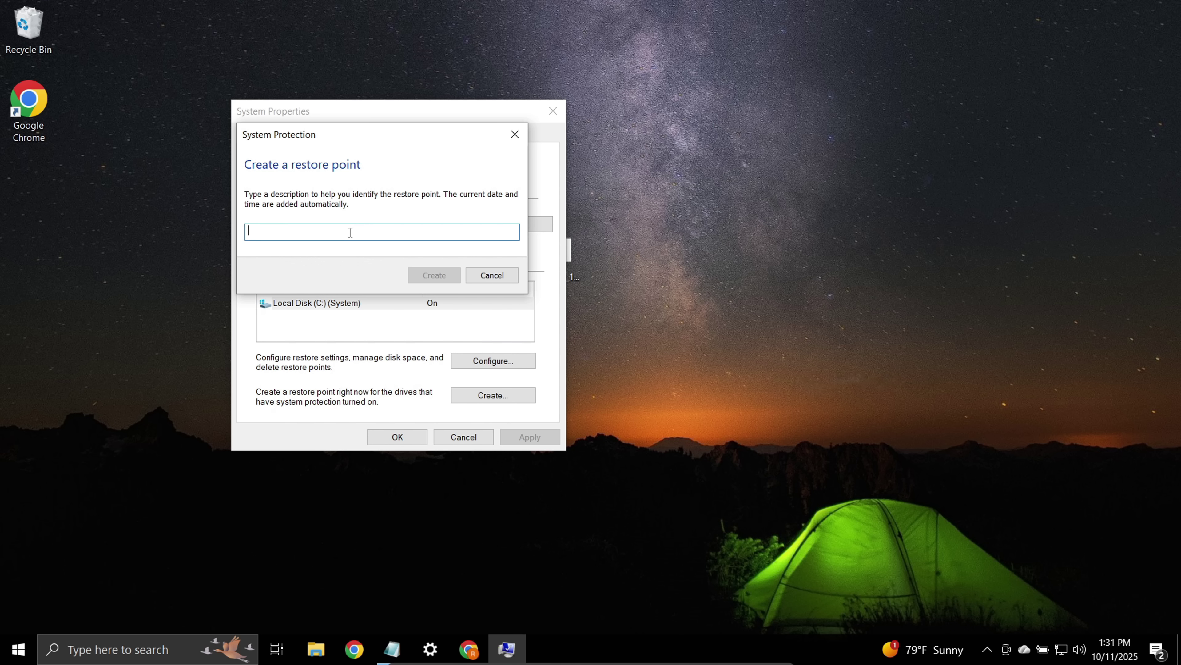
{"action": "type", "text": "wi"}
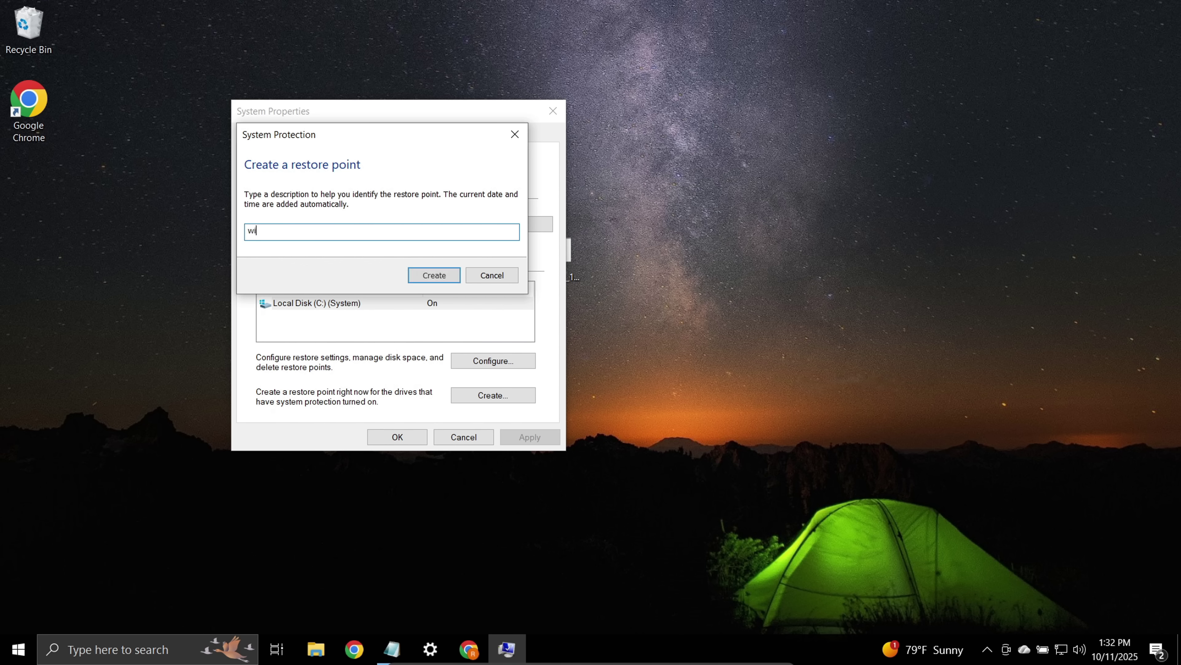
{"action": "type", "text": "ndows 10 esu"}
{"action": "left_click", "coordinate": [435, 274]}
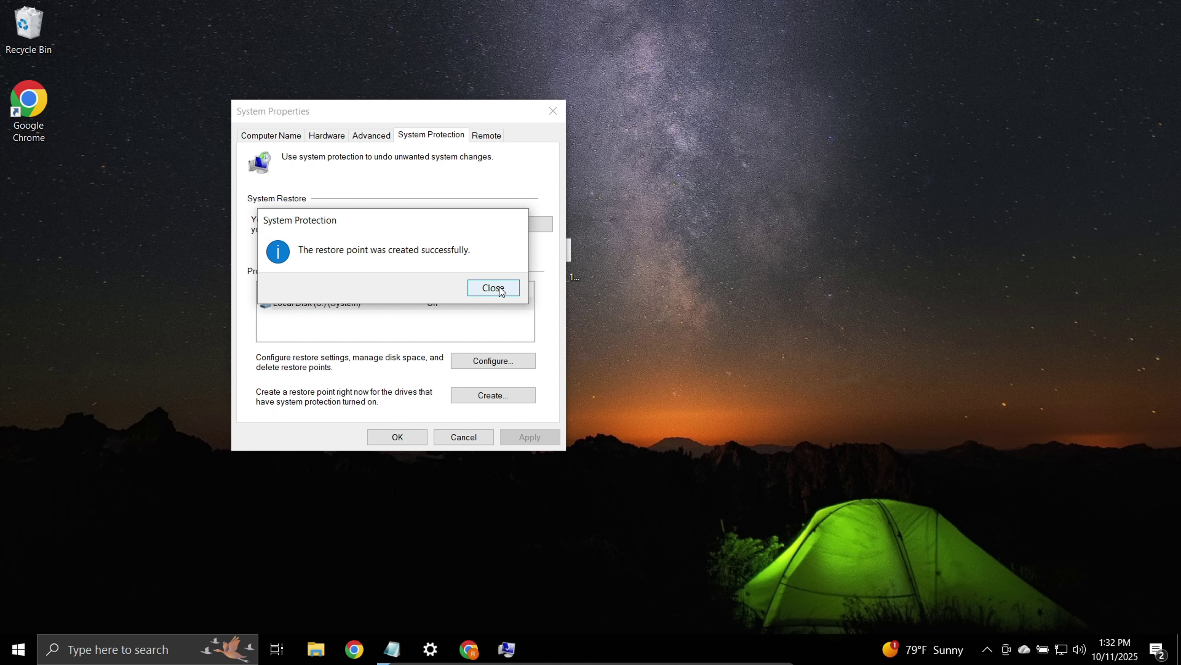
{"action": "left_click", "coordinate": [500, 288]}
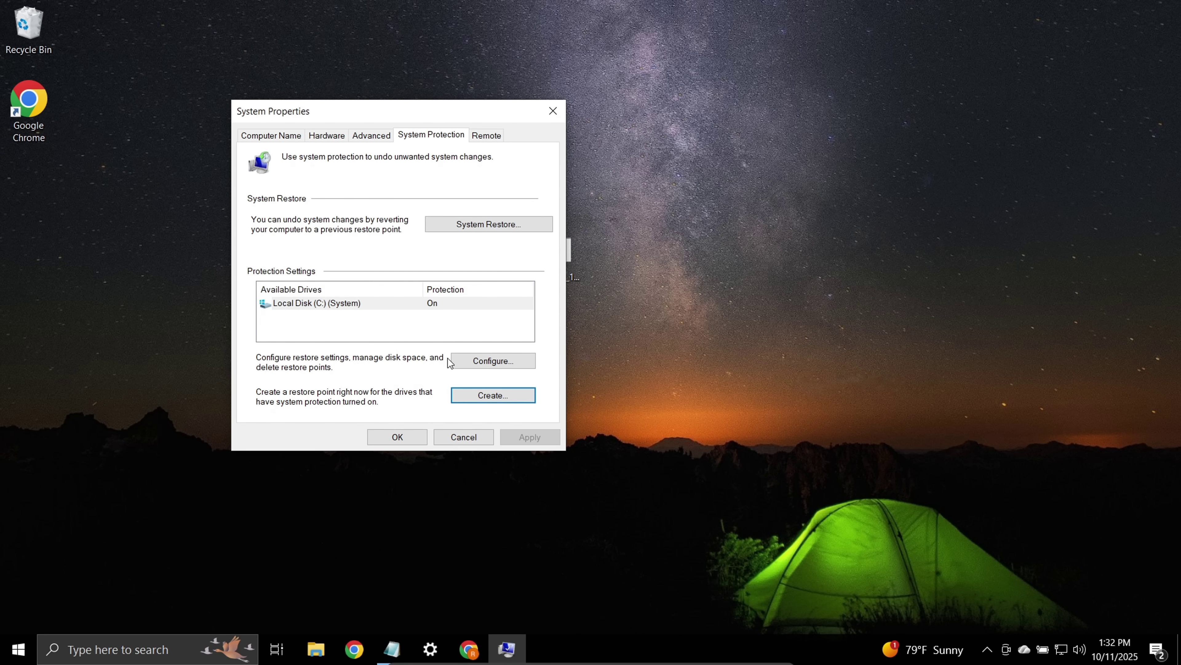
{"action": "left_click", "coordinate": [393, 440]}
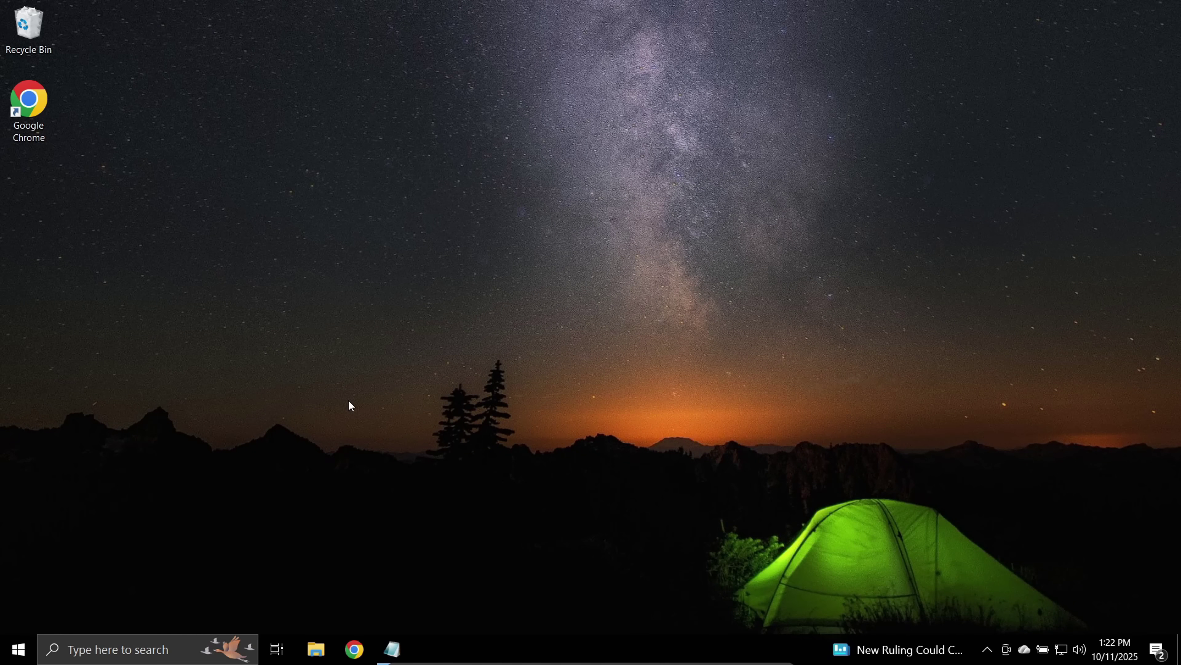
- Open Settings and go to the Windows Update page to check for the Extended Security Updates enrollment offer
{"action": "right_click", "coordinate": [18, 652]}
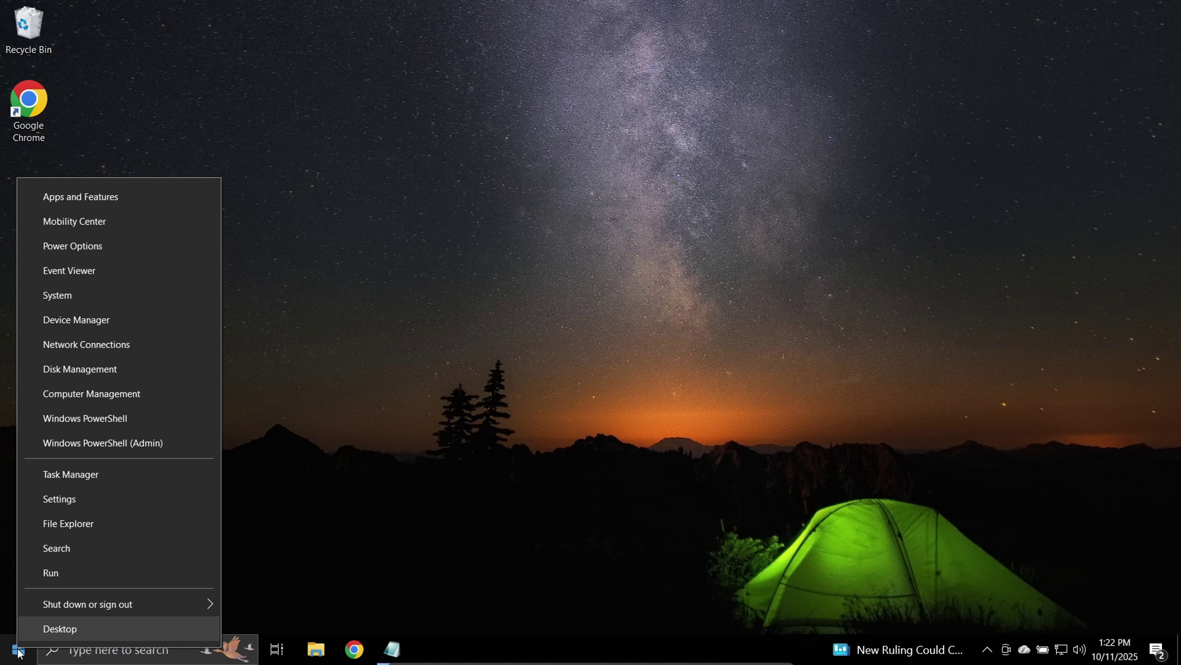
{"action": "left_click", "coordinate": [98, 501]}
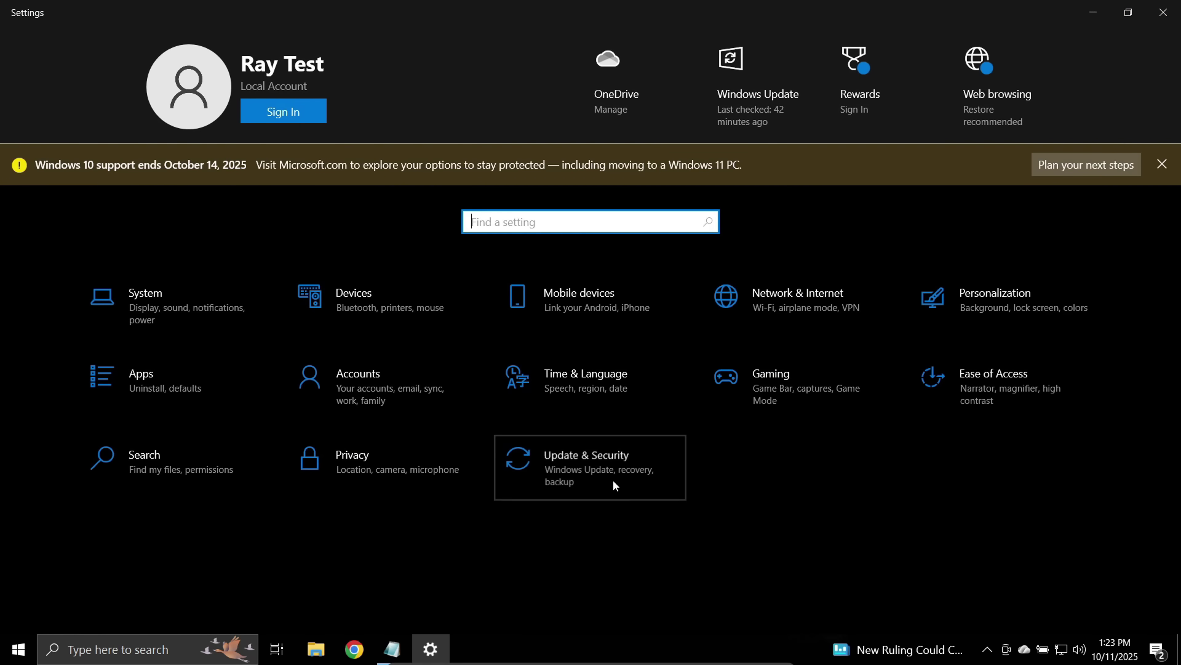
{"action": "left_click", "coordinate": [613, 479]}
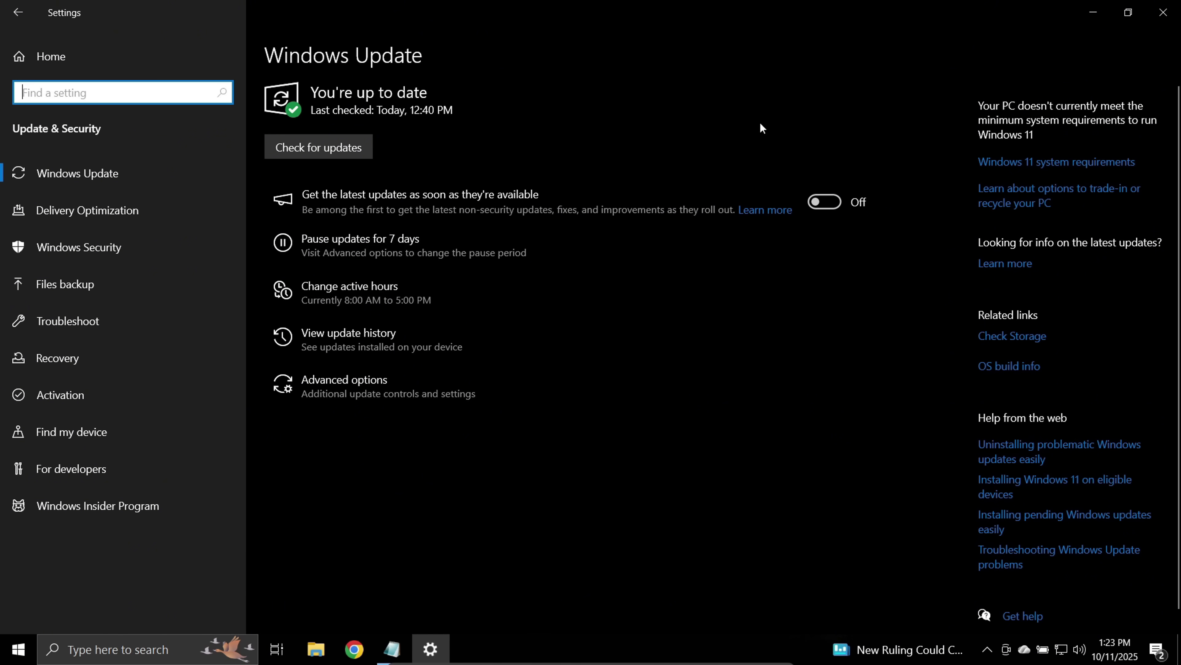
- Bring up the registry instructions in Notepad, then search Windows for regedit, open Registry Editor and place it below the instructions
{"action": "left_click", "coordinate": [1093, 12]}
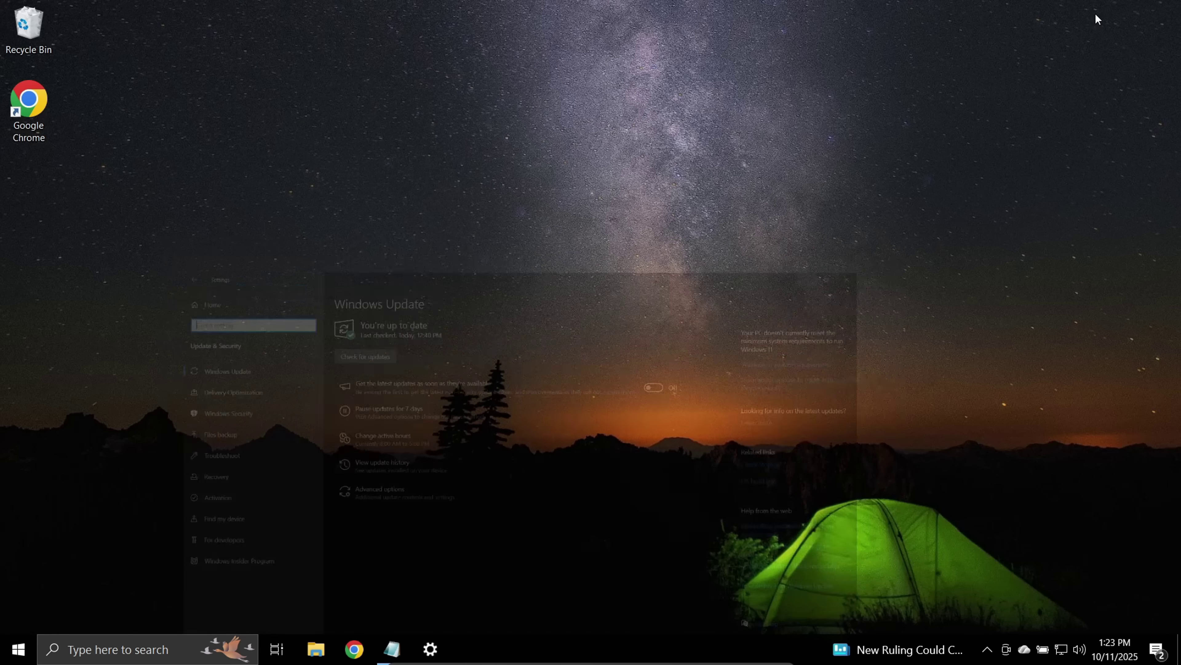
{"action": "left_click", "coordinate": [391, 649]}
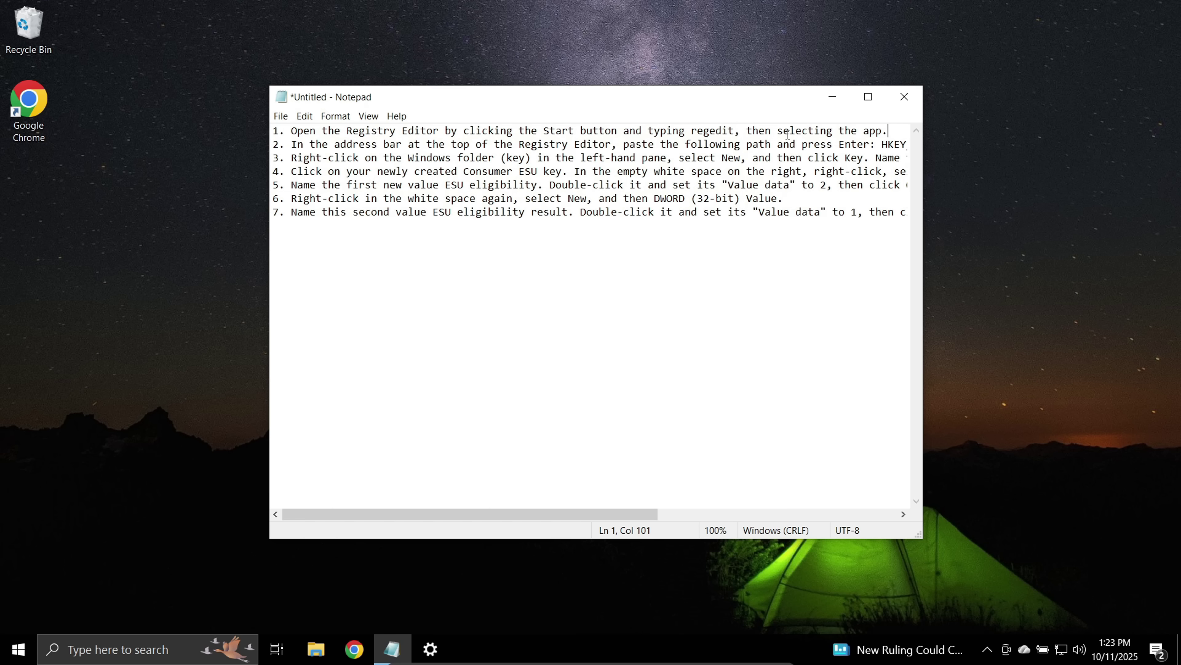
{"action": "left_click", "coordinate": [142, 647]}
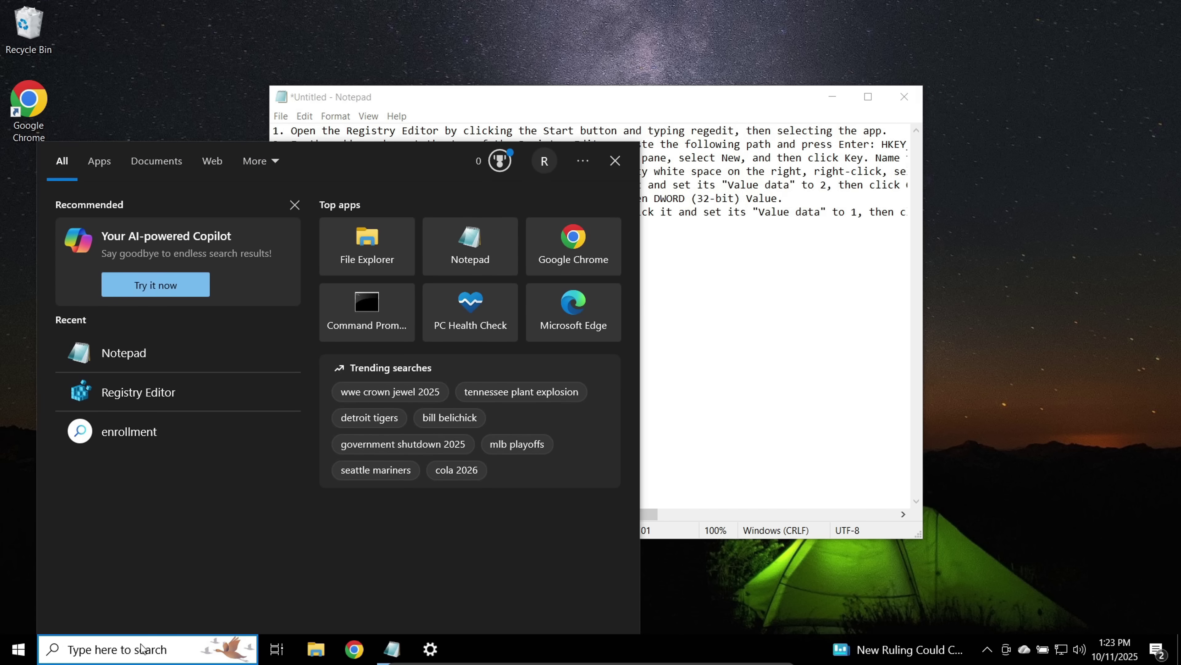
{"action": "type", "text": "reg"}
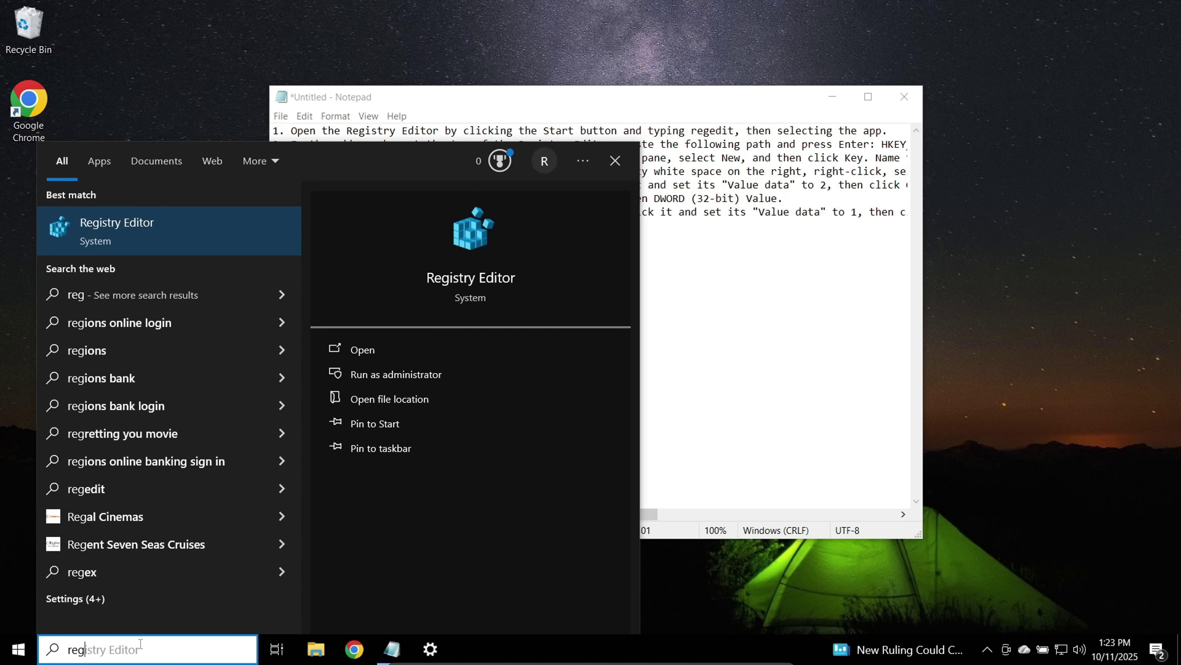
{"action": "type", "text": "edit"}
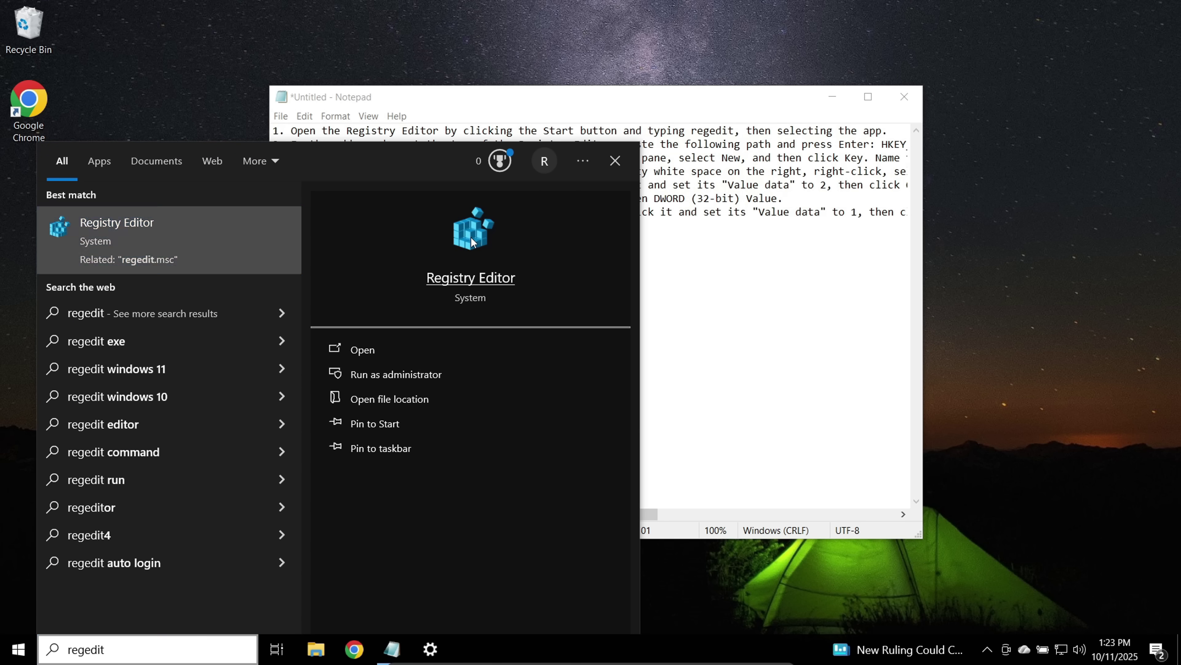
{"action": "left_click", "coordinate": [471, 237]}
{"action": "left_click", "coordinate": [516, 422]}
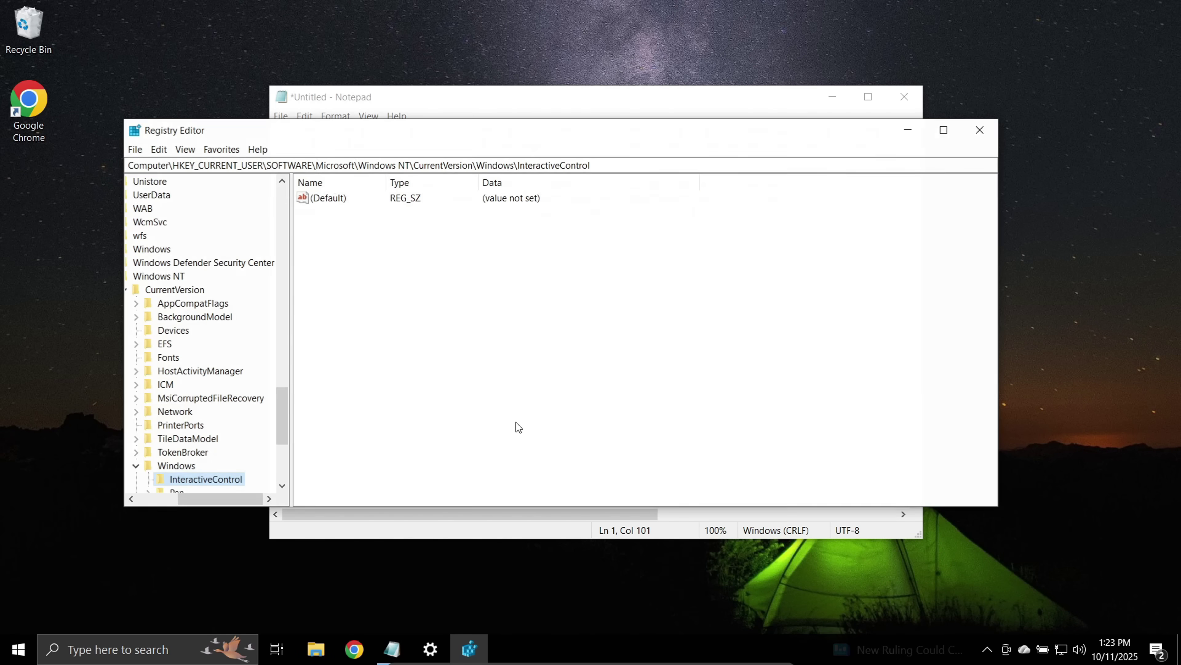
{"action": "left_click_drag", "start_coordinate": [398, 130], "coordinate": [455, 206]}
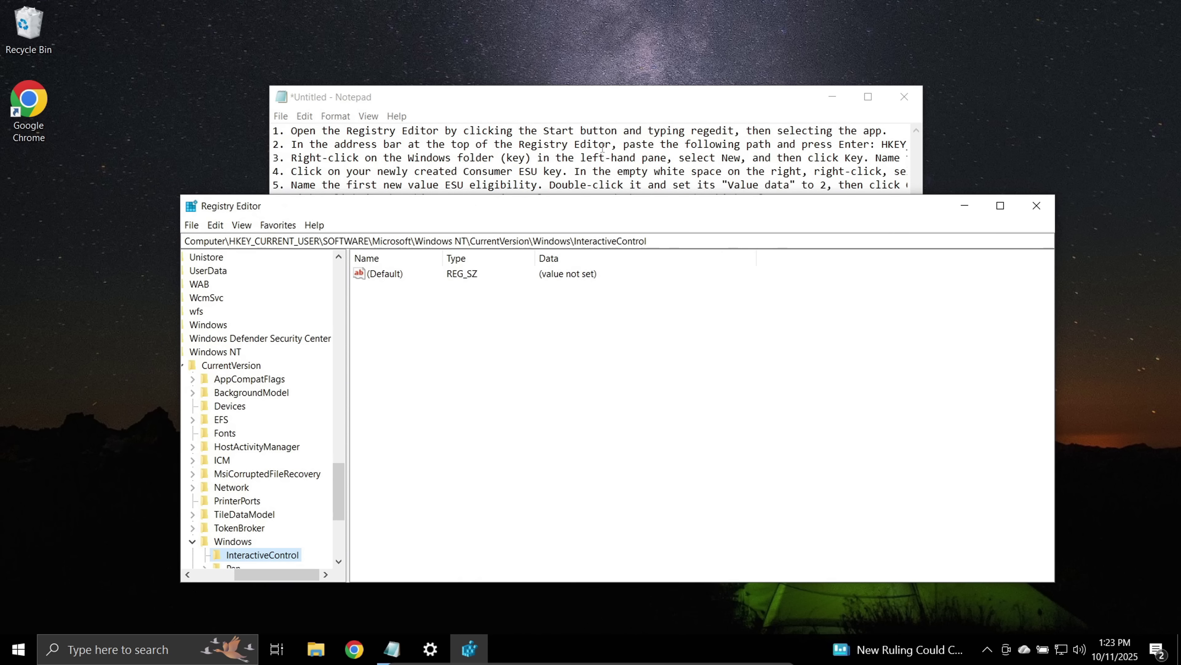
- Copy the key path from the Notepad instructions, go to HKEY_CURRENT_USER\SOFTWARE\Microsoft\Windows NT\CurrentVersion\Windows in Registry Editor, and close the editor
{"action": "double_click", "coordinate": [597, 97]}
{"action": "left_click_drag", "start_coordinate": [1045, 53], "coordinate": [612, 54]}
{"action": "key", "text": "ctrl+c"}
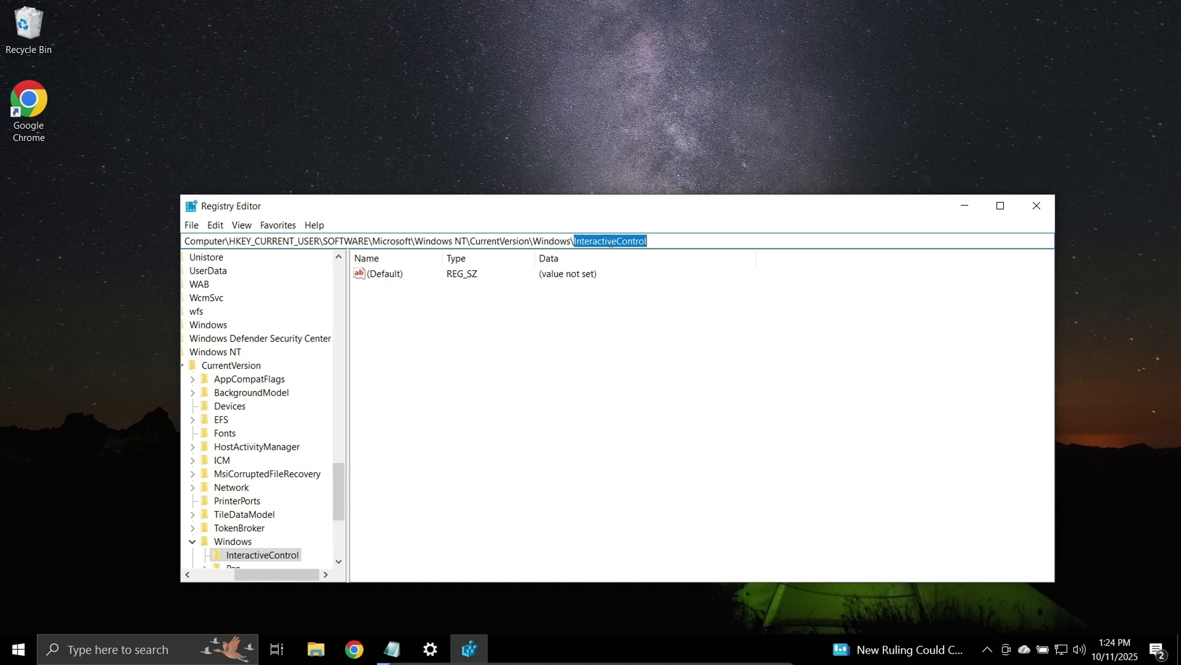
{"action": "left_click_drag", "start_coordinate": [682, 239], "coordinate": [65, 230]}
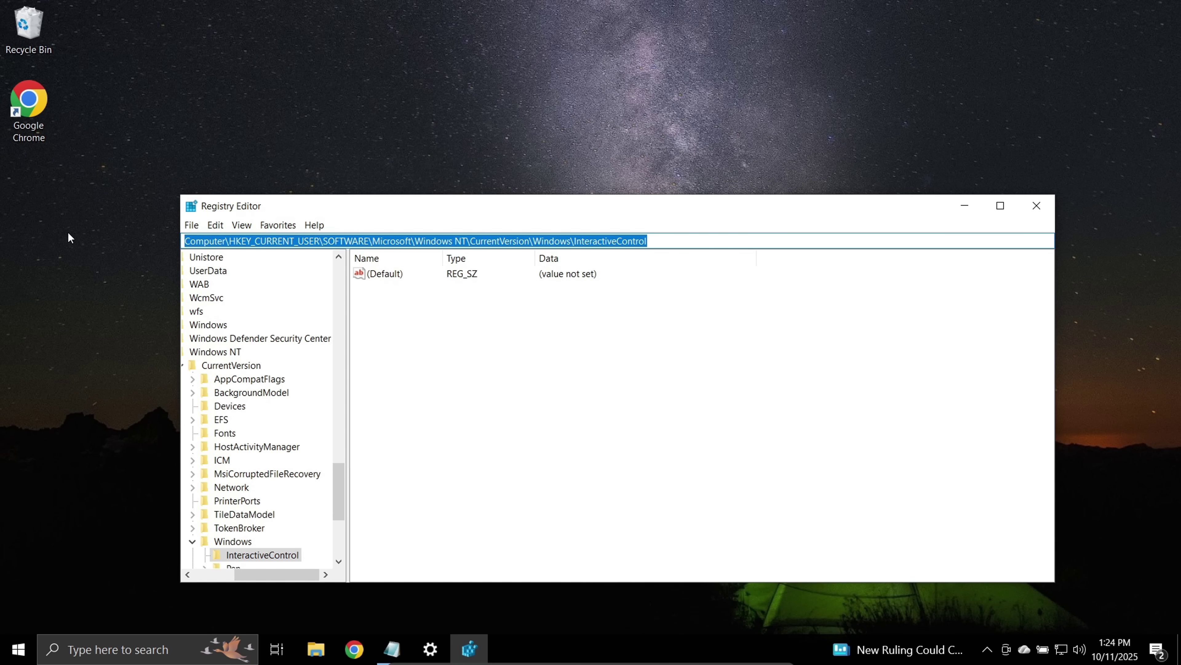
{"action": "key", "text": "ctrl+v"}
{"action": "key", "text": "Return"}
{"action": "scroll", "coordinate": [243, 467], "scroll_direction": "down", "scroll_amount": 2}
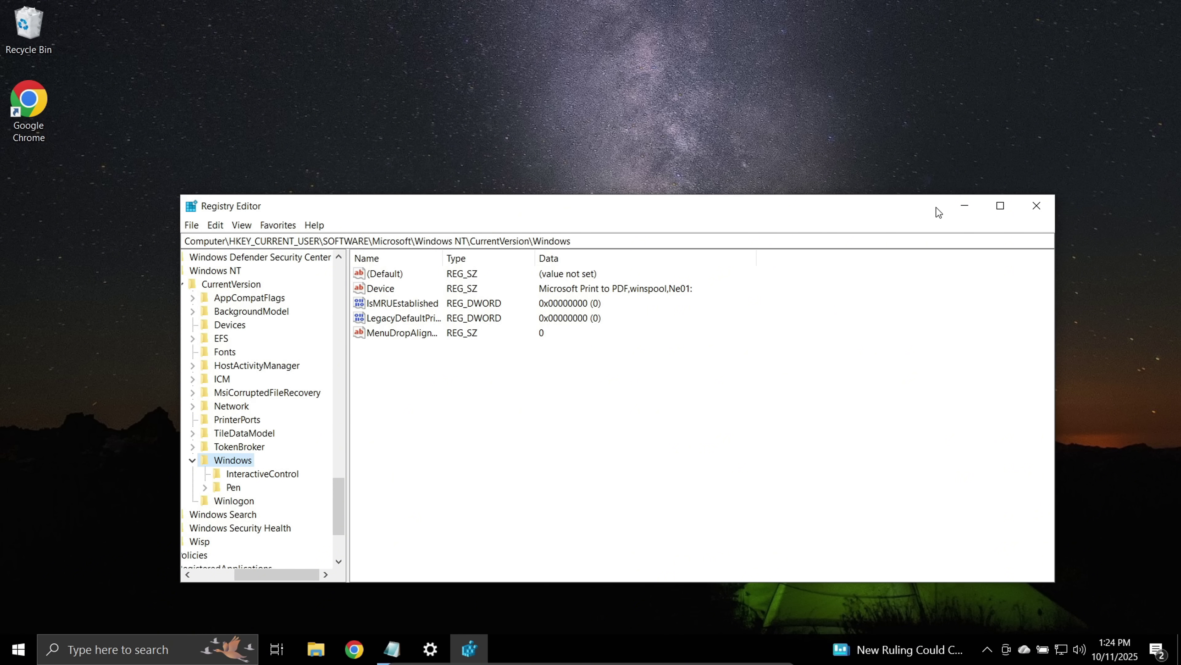
{"action": "left_click", "coordinate": [1027, 210]}
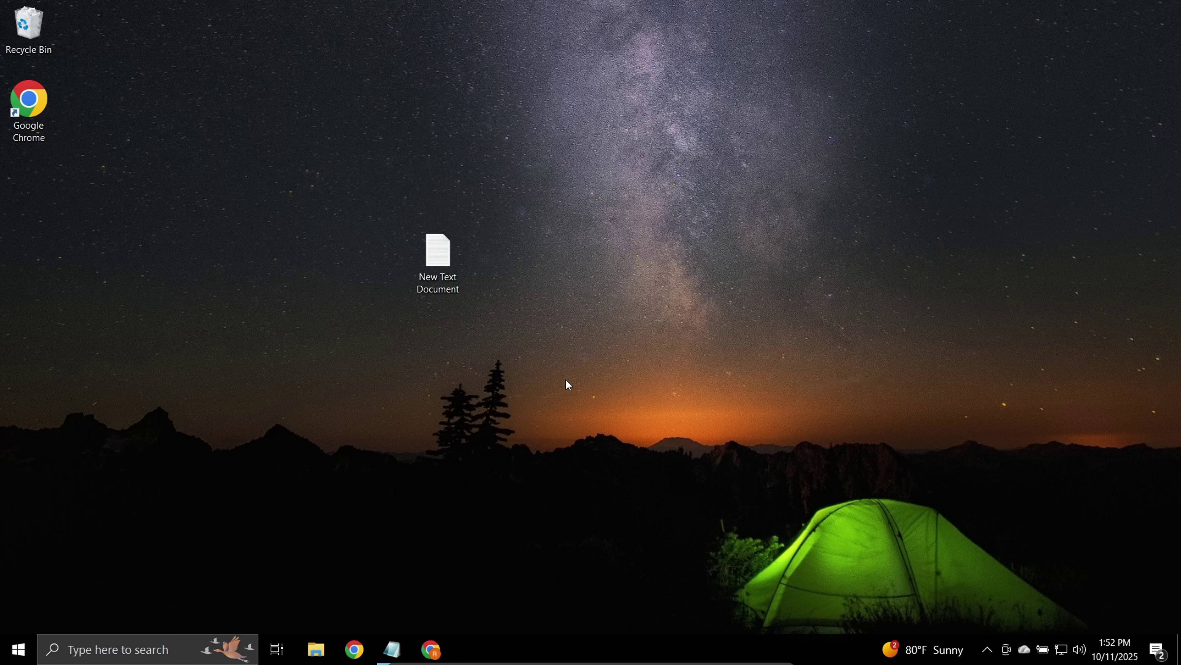
- Switch to Chrome, search Google for "gemeni" and open the Google Gemini site
{"action": "left_click", "coordinate": [431, 649]}
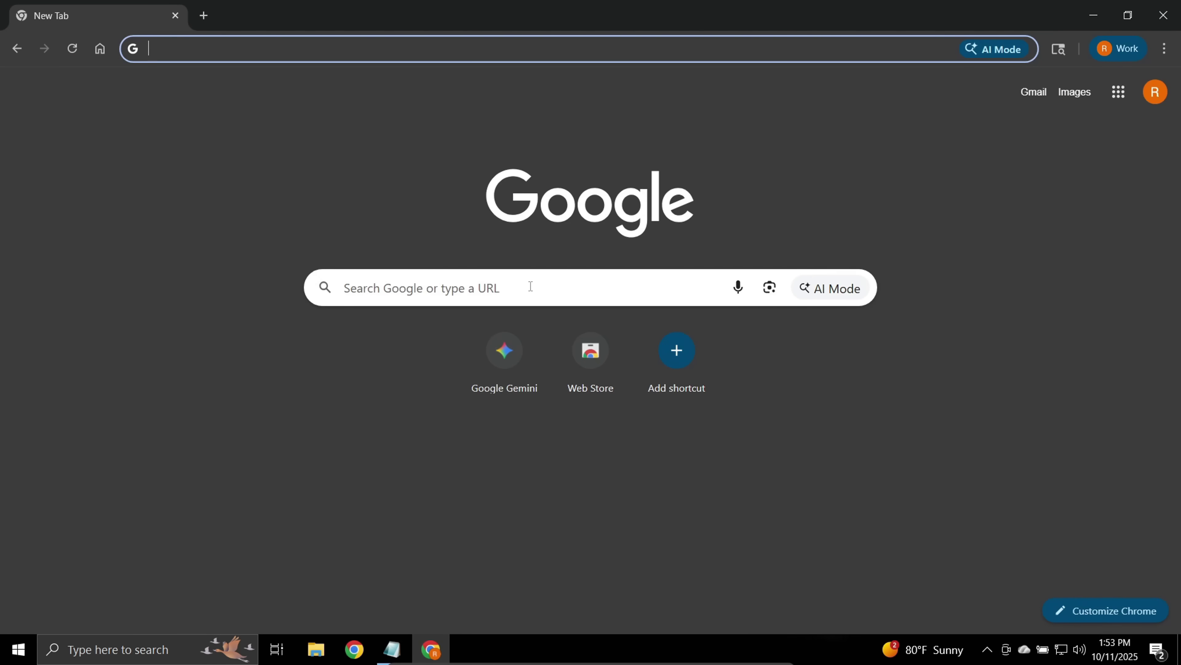
{"action": "left_click", "coordinate": [460, 288]}
{"action": "left_click", "coordinate": [460, 326]}
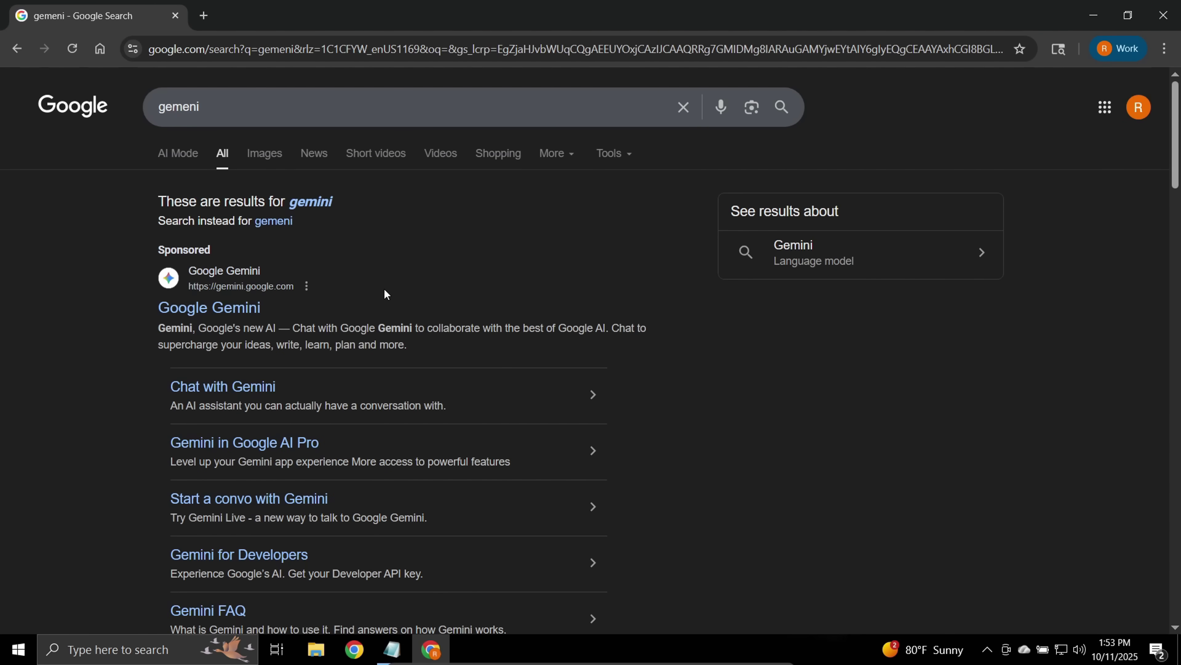
{"action": "left_click", "coordinate": [245, 309]}
- Switch to the New Text Document in Notepad, copy all seven registry instructions and put the window away
{"action": "key", "text": "alt+Tab"}
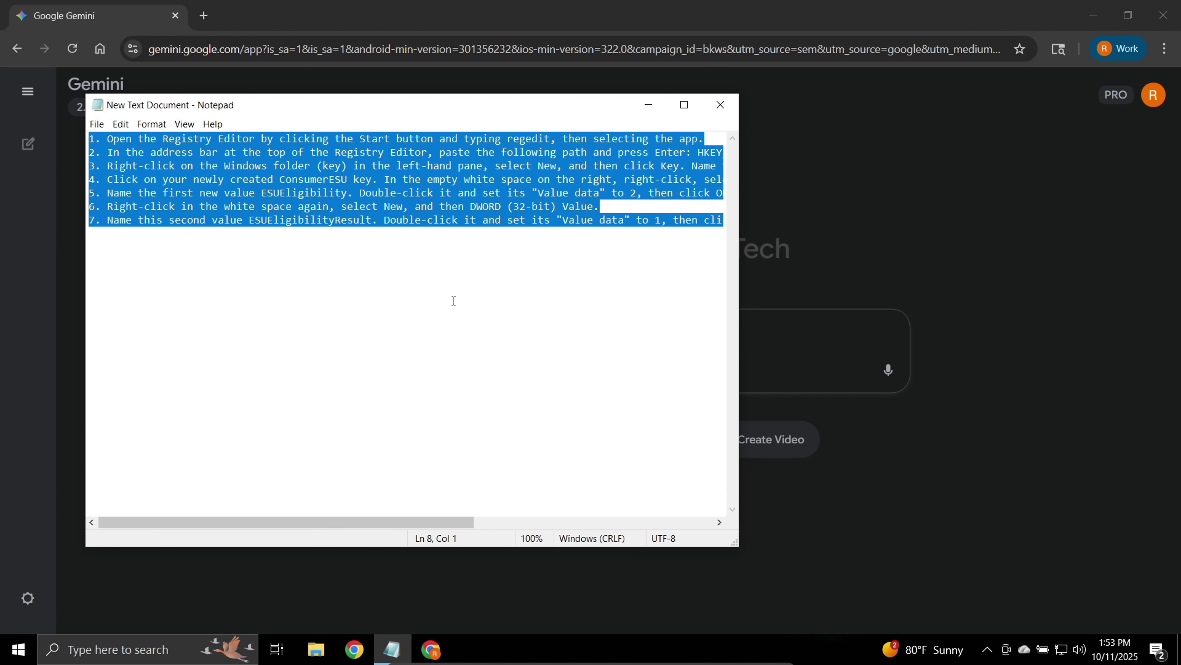
{"action": "left_click", "coordinate": [447, 289]}
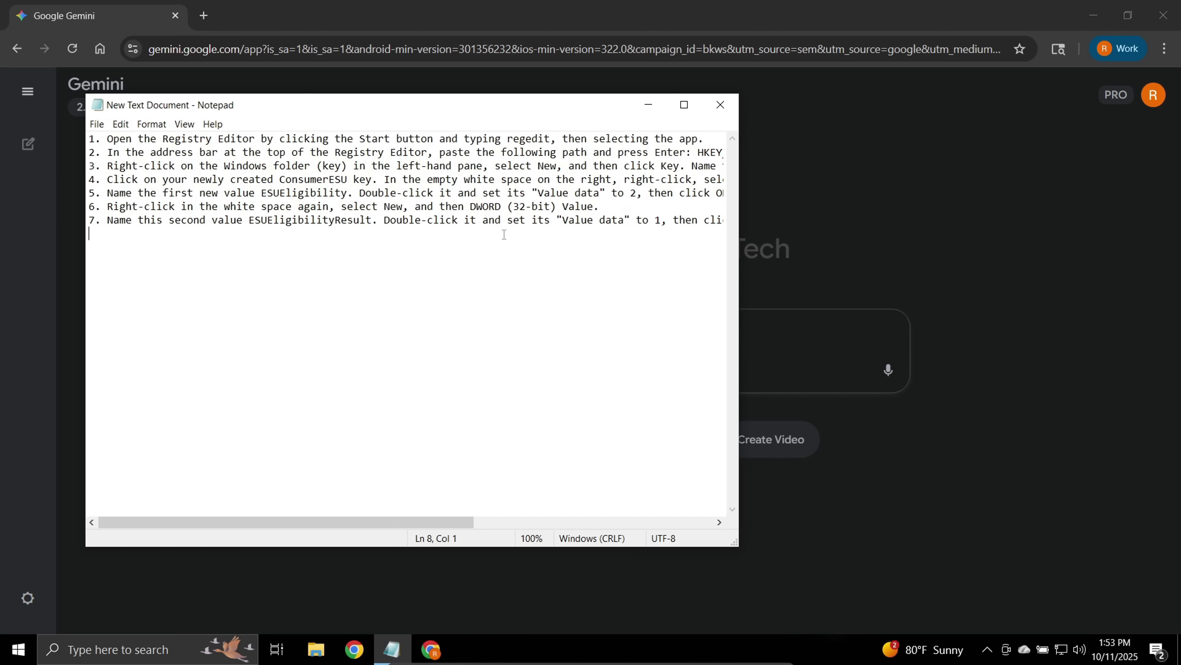
{"action": "key", "text": "ctrl+a"}
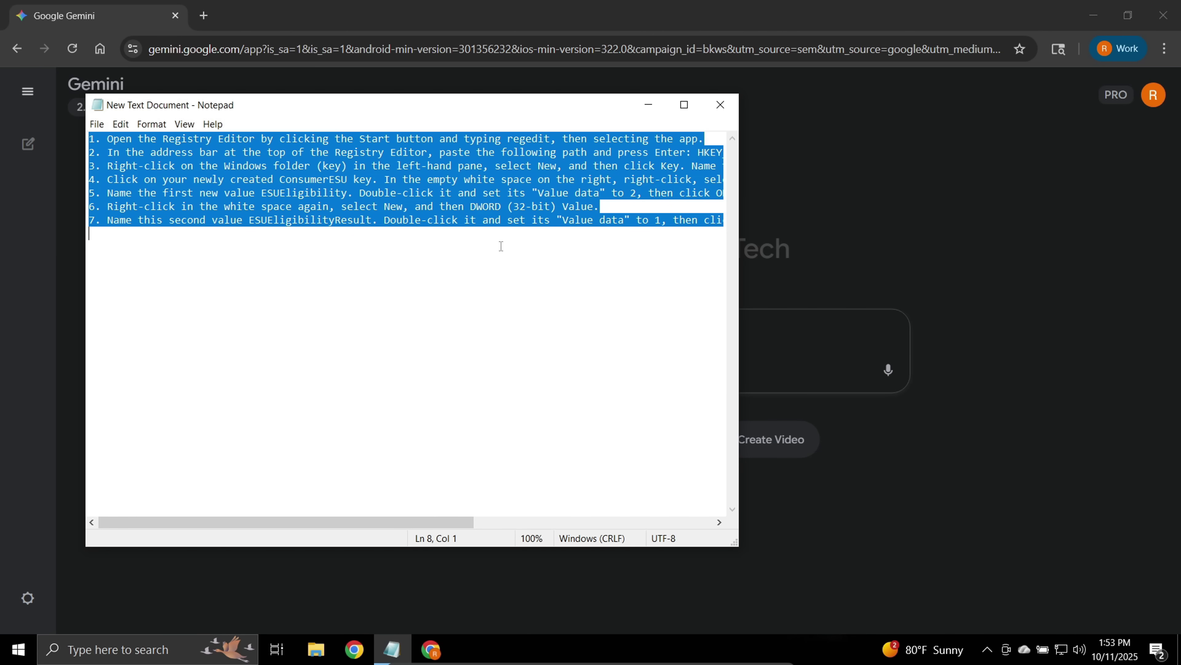
{"action": "left_click", "coordinate": [648, 105]}
- Send Gemini the prompt "create a batch file with the following:" followed by the copied registry instructions
{"action": "left_click", "coordinate": [484, 334]}
{"action": "type", "text": "create a ba"}
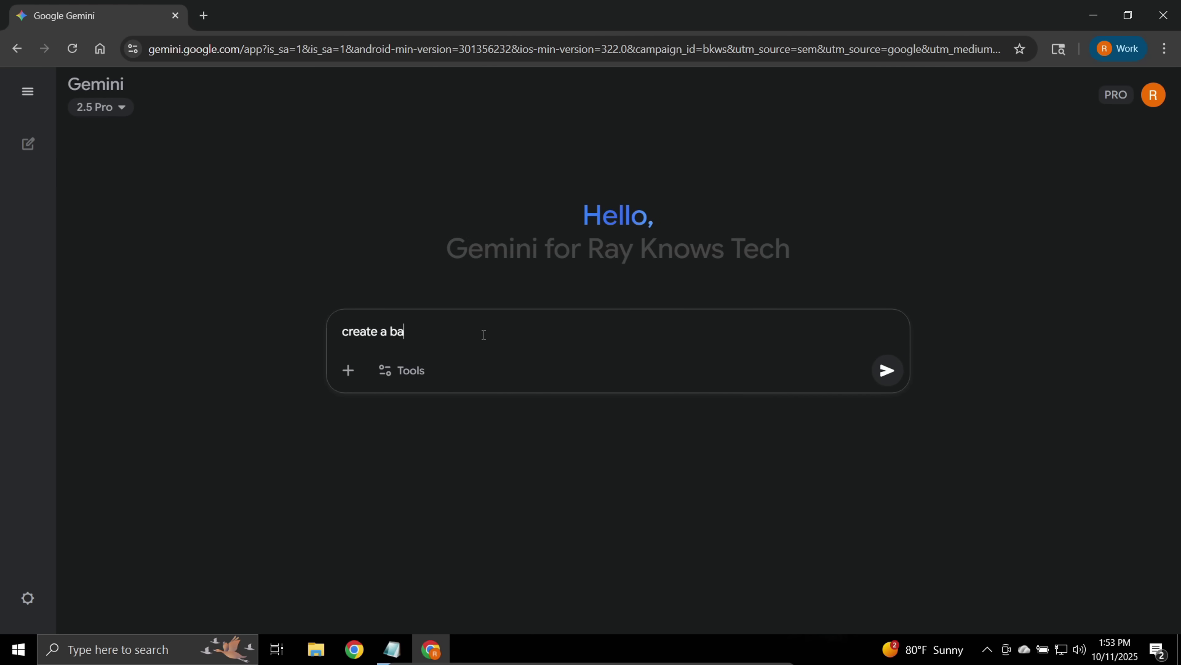
{"action": "type", "text": "tch file with the following instruc"}
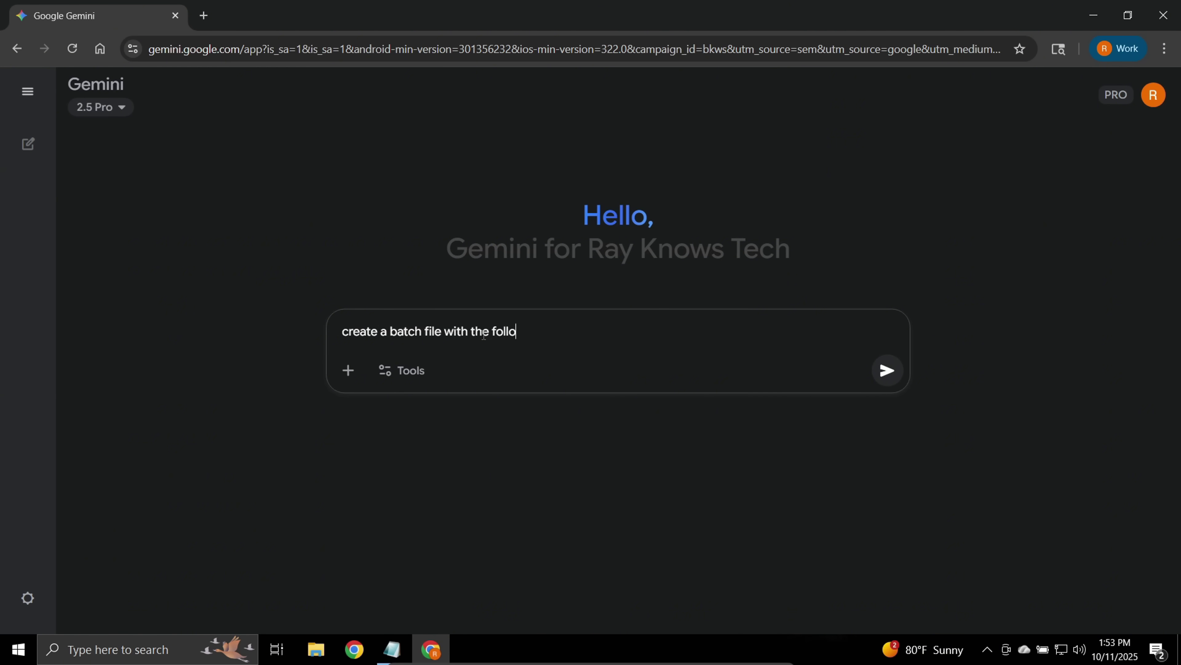
{"action": "type", "text": "tions:"}
{"action": "key", "text": "ctrl+v"}
{"action": "left_click", "coordinate": [886, 425]}
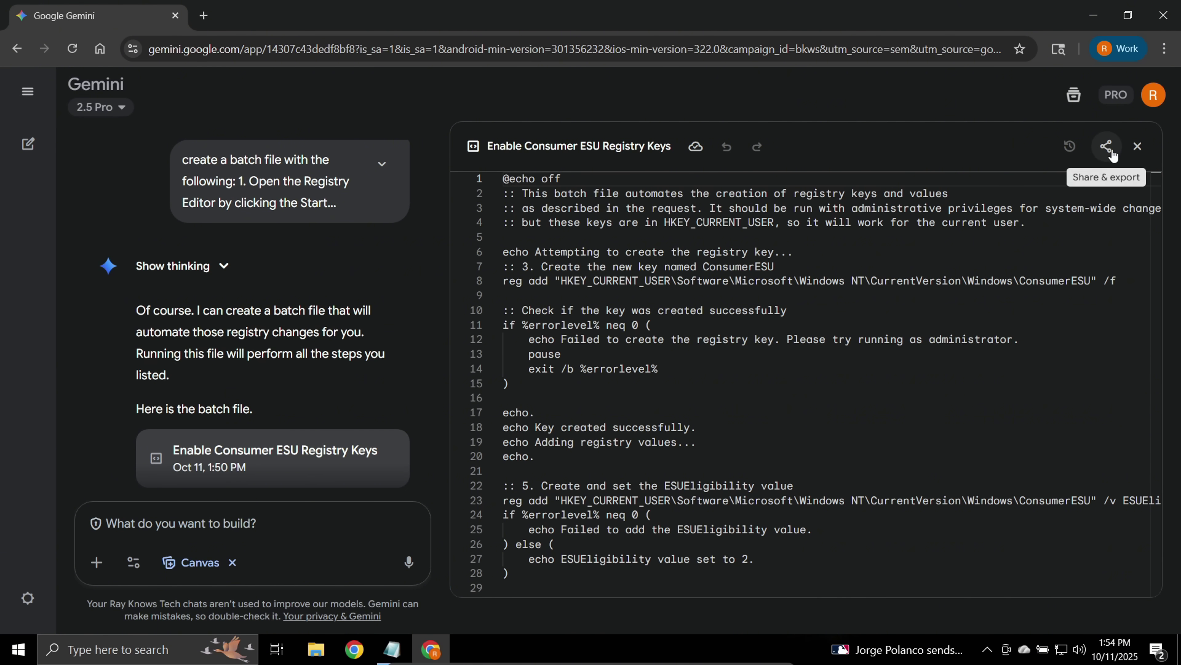
- Copy the contents of the generated Enable Consumer ESU Registry Keys batch file and return to the desktop
{"action": "left_click", "coordinate": [1111, 150]}
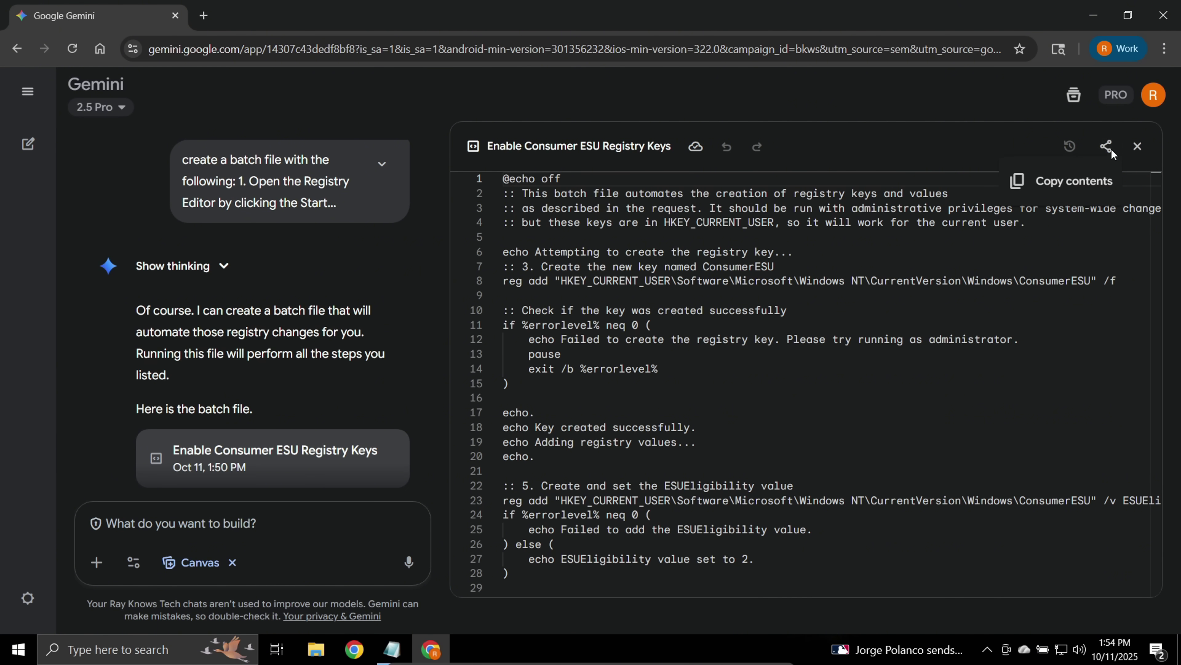
{"action": "left_click", "coordinate": [1075, 181]}
{"action": "left_click", "coordinate": [1094, 14]}
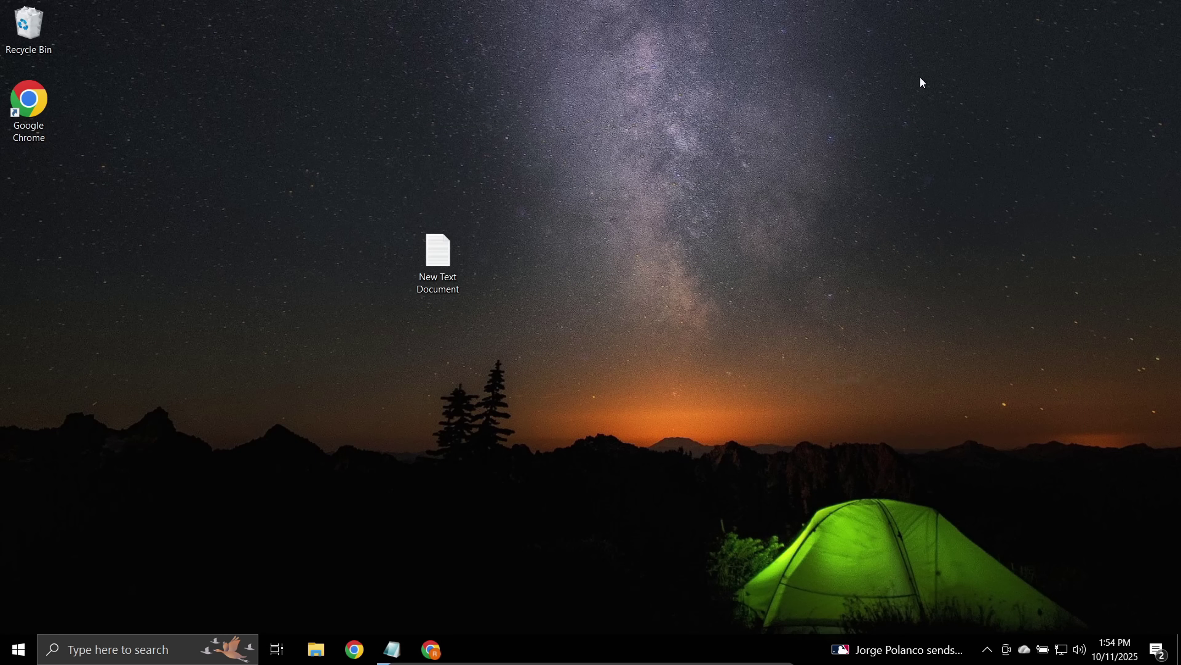
- Create a new text document on the desktop, open it and paste the copied batch code into it
{"action": "right_click", "coordinate": [538, 225]}
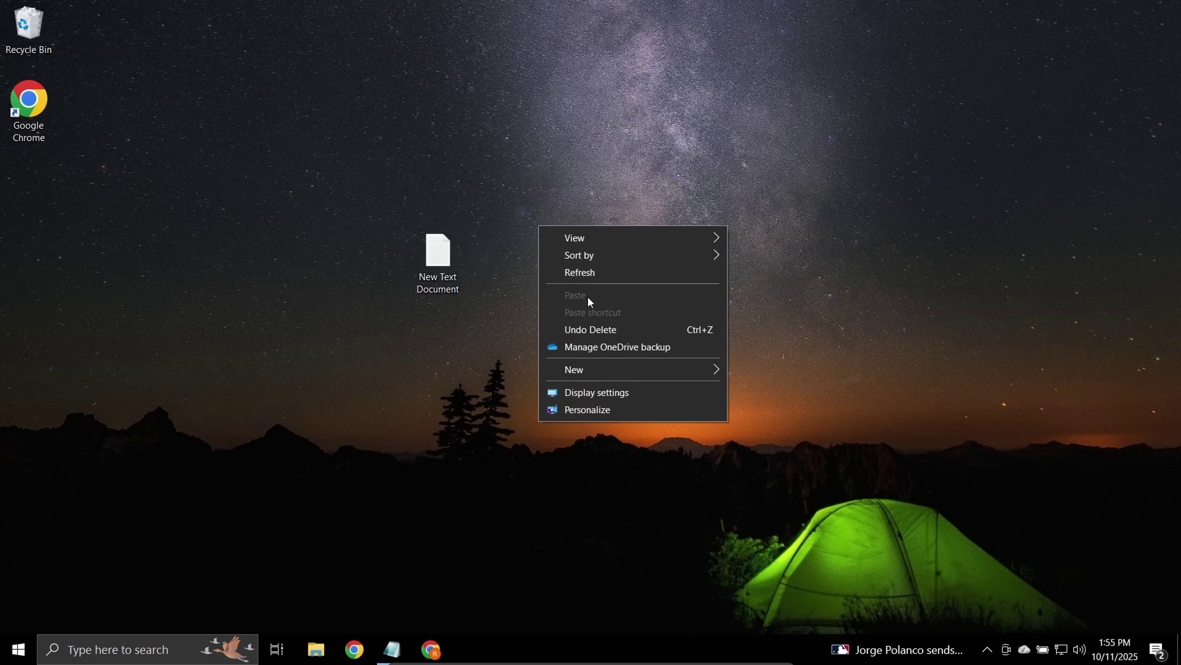
{"action": "mouse_move", "coordinate": [635, 370]}
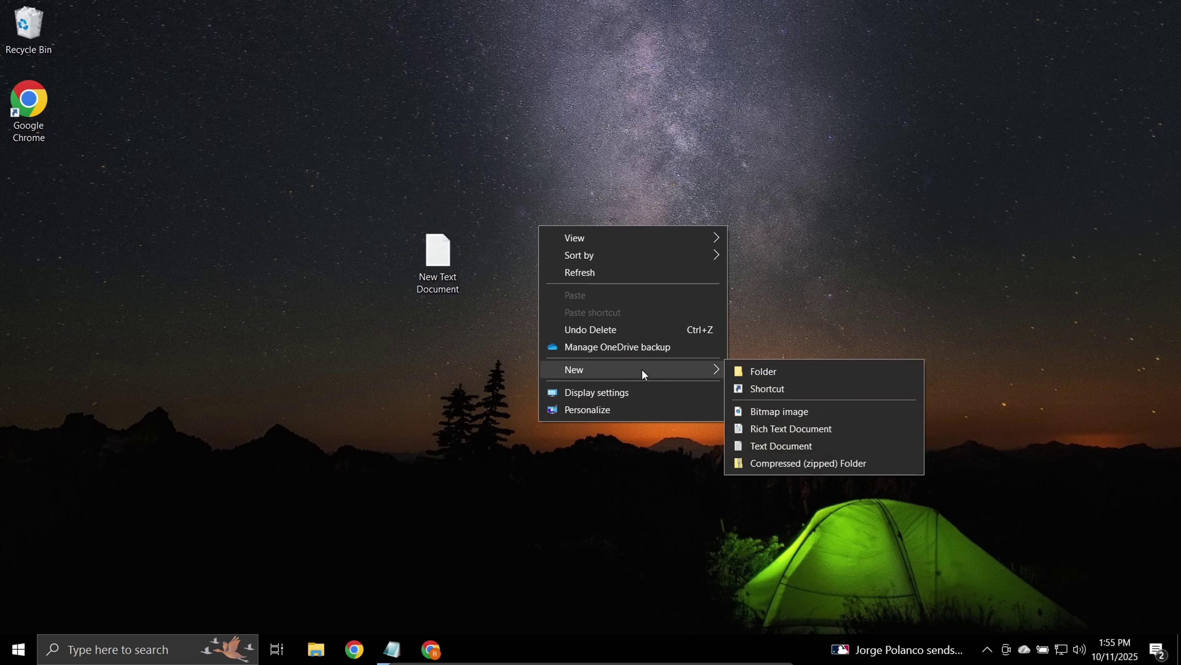
{"action": "left_click", "coordinate": [830, 445]}
{"action": "double_click", "coordinate": [555, 252]}
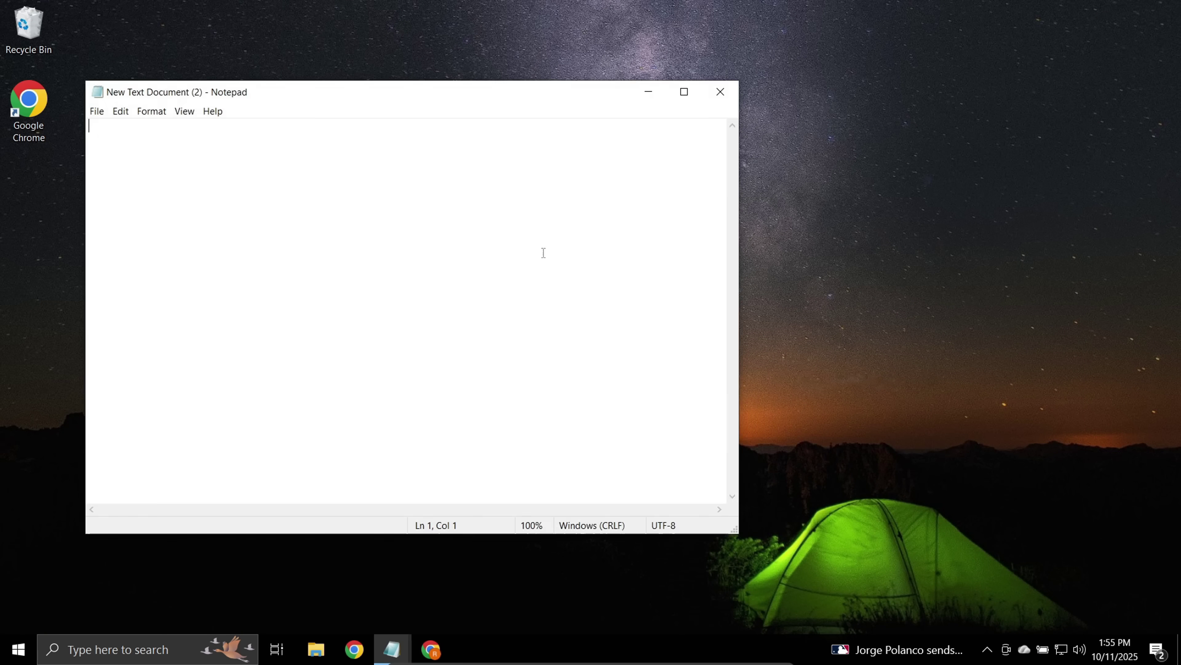
{"action": "right_click", "coordinate": [184, 164]}
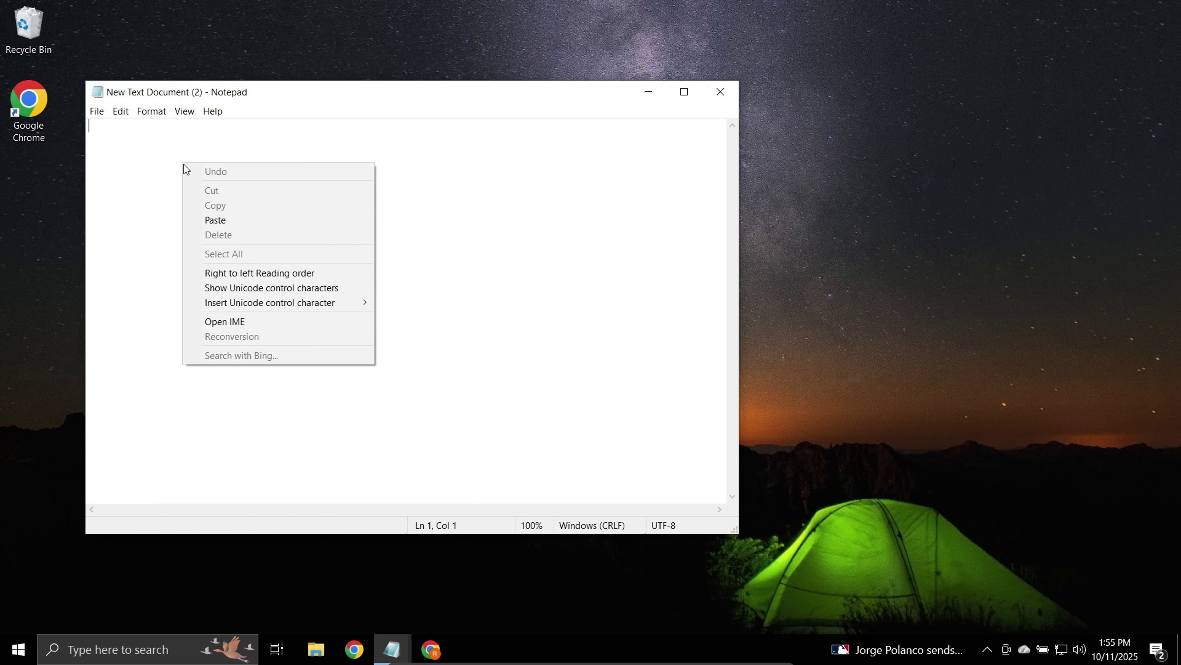
{"action": "left_click", "coordinate": [231, 219]}
{"action": "scroll", "coordinate": [387, 292], "scroll_direction": "up", "scroll_amount": 5}
- Save the pasted code to the Desktop as Windows_ESU.bat with the All Files type, and minimize Notepad
{"action": "left_click", "coordinate": [97, 112]}
{"action": "left_click", "coordinate": [133, 187]}
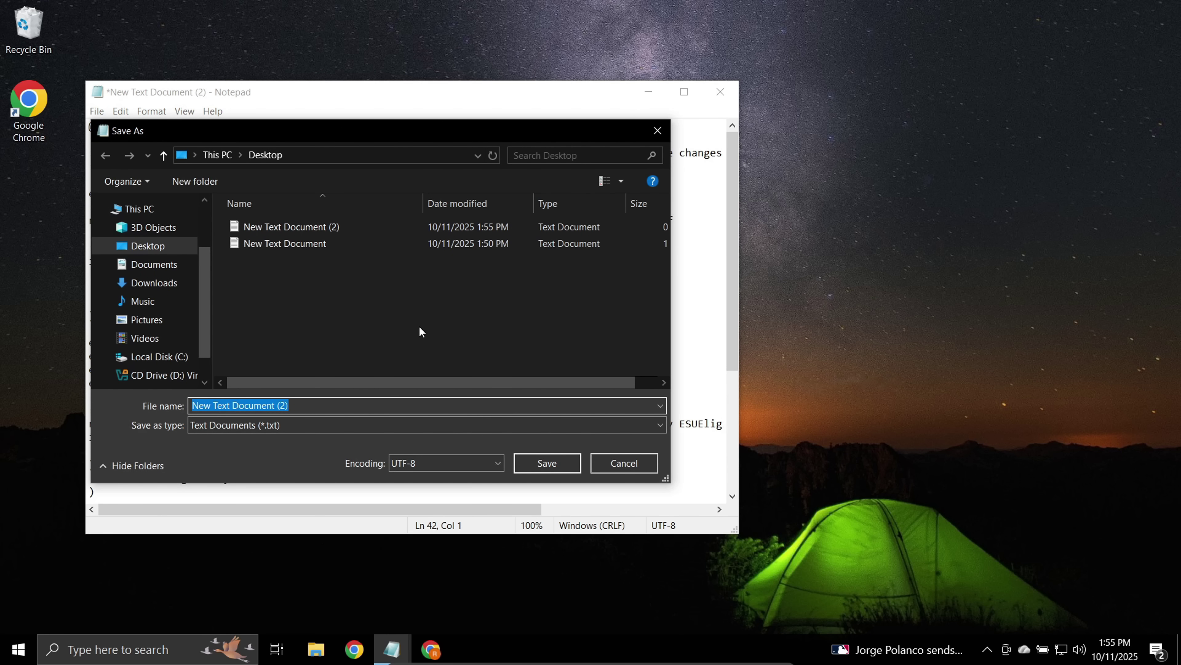
{"action": "type", "text": "Windows_E"}
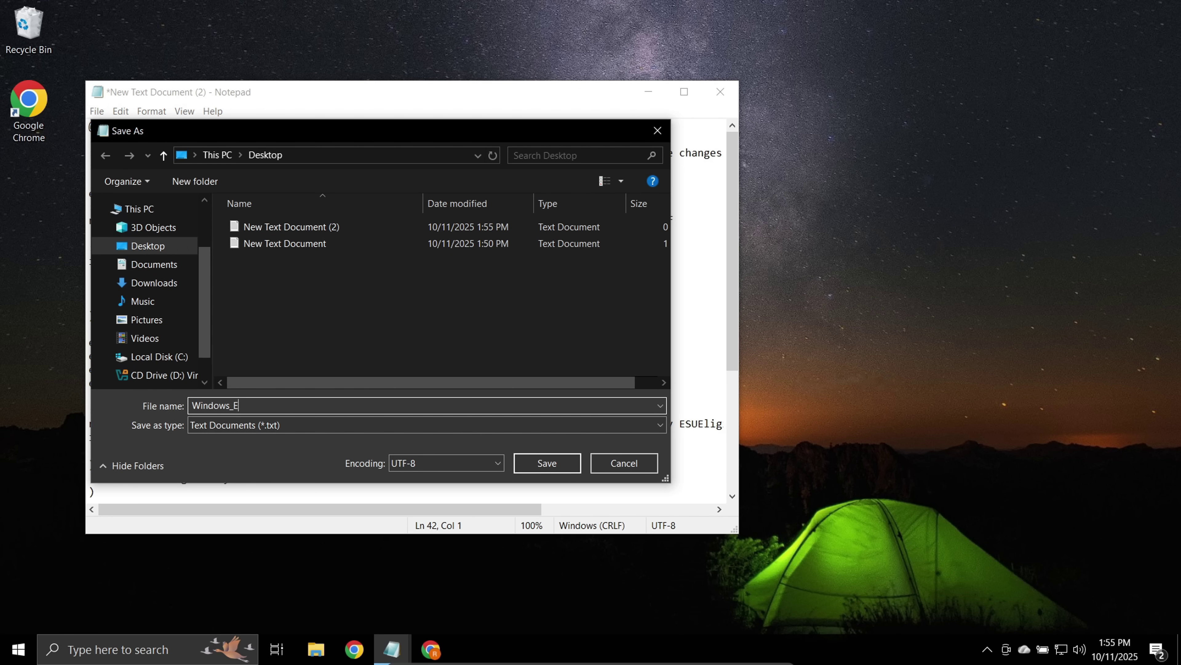
{"action": "type", "text": "SU.bat"}
{"action": "left_click", "coordinate": [262, 427]}
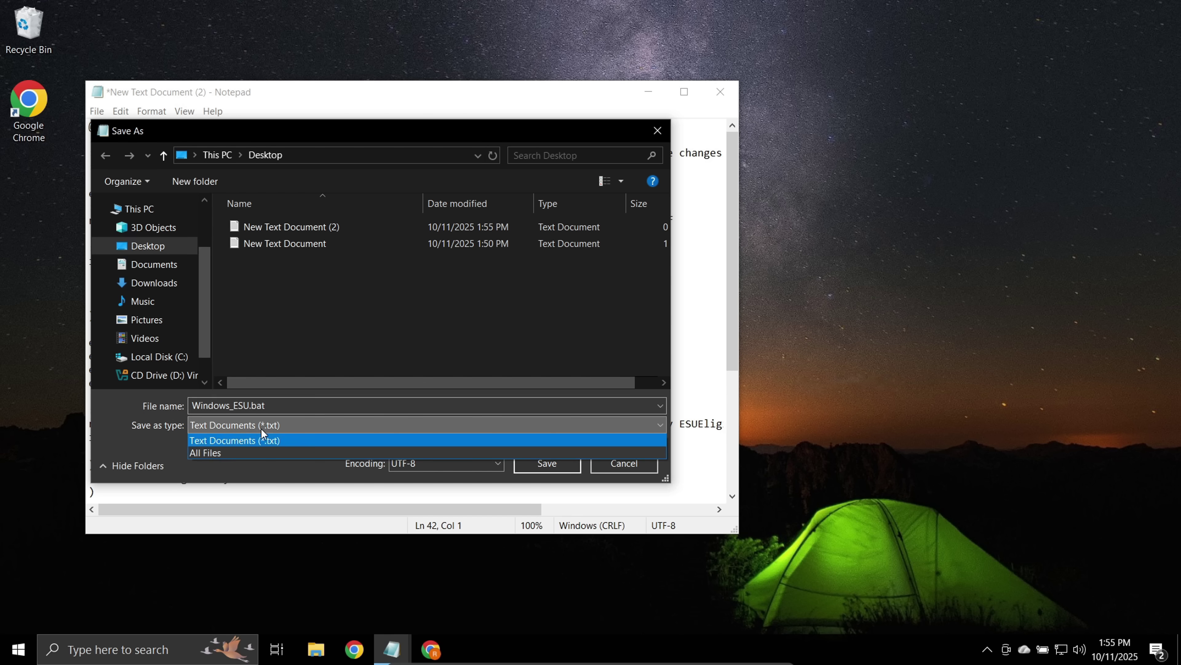
{"action": "left_click", "coordinate": [251, 451]}
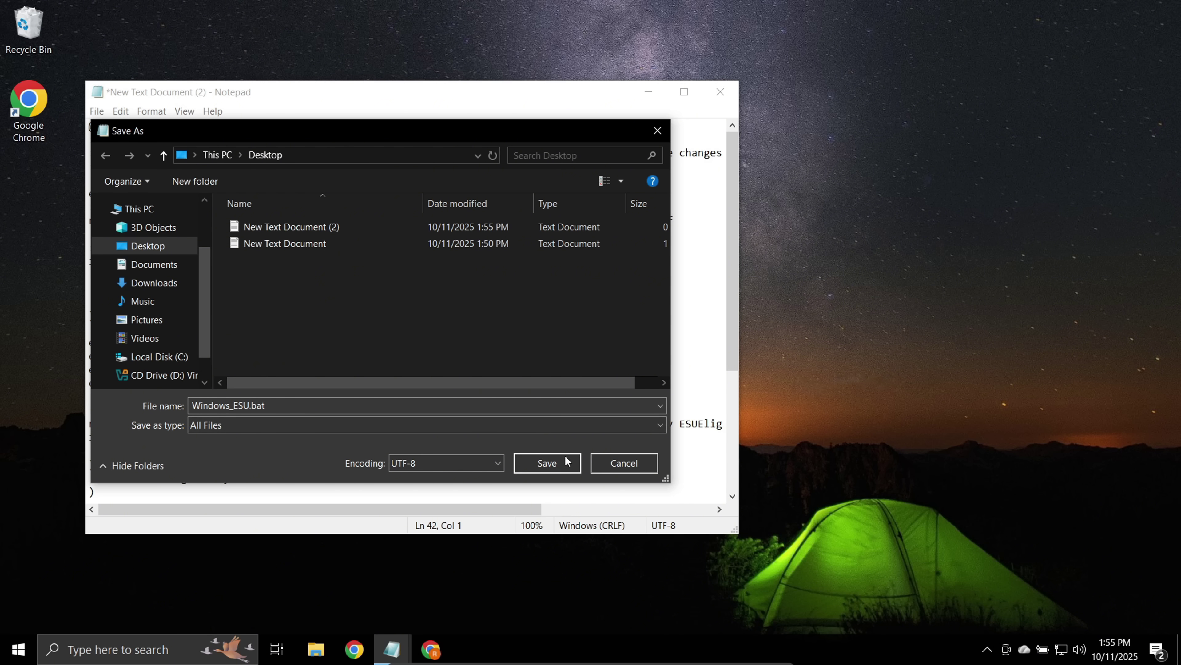
{"action": "left_click", "coordinate": [546, 460]}
{"action": "left_click", "coordinate": [648, 91]}
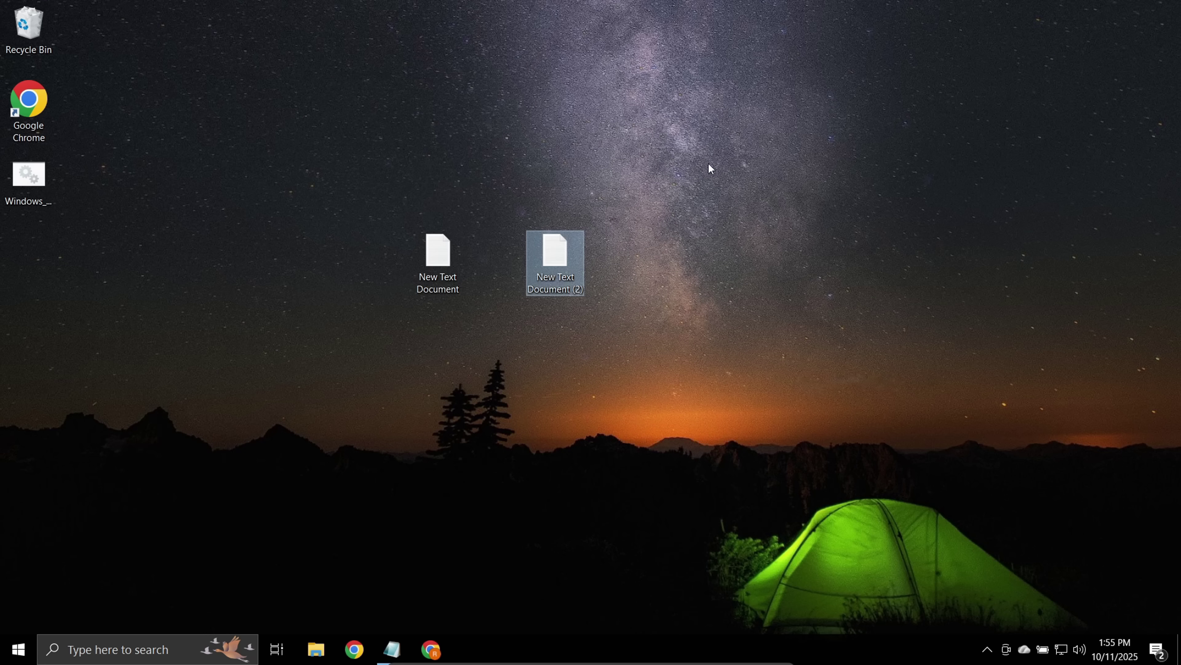
- Place Windows_ESU beside the text documents, run it as administrator, allow the changes and dismiss its finished command window
{"action": "left_click_drag", "start_coordinate": [35, 176], "coordinate": [669, 240]}
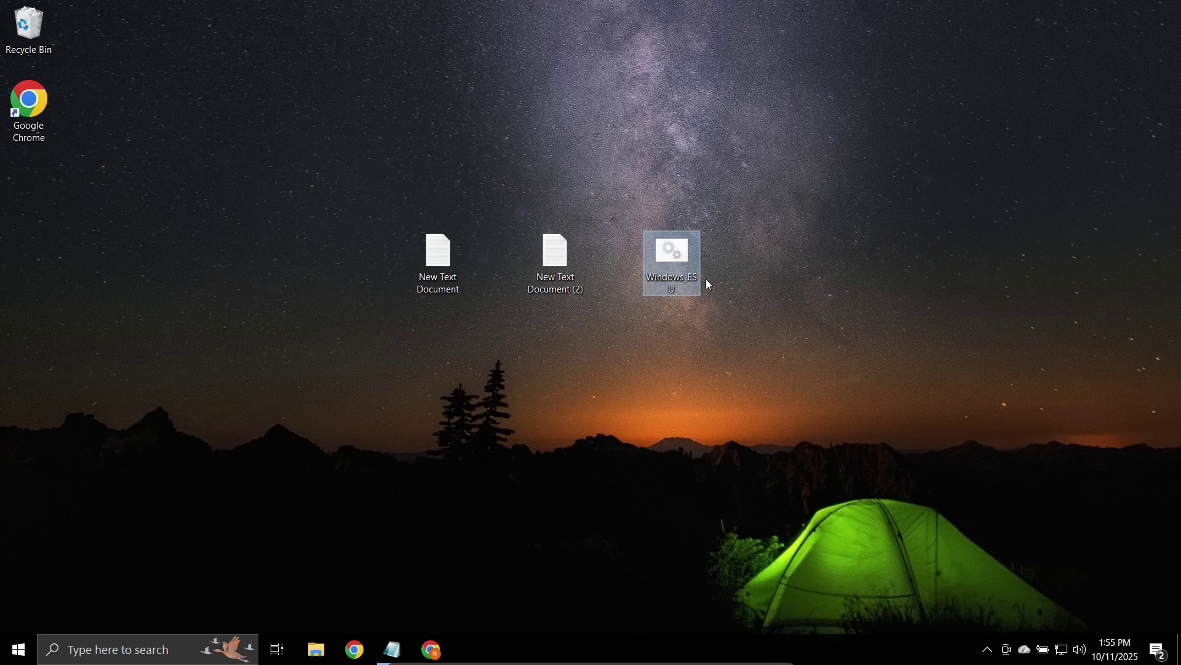
{"action": "right_click", "coordinate": [678, 259]}
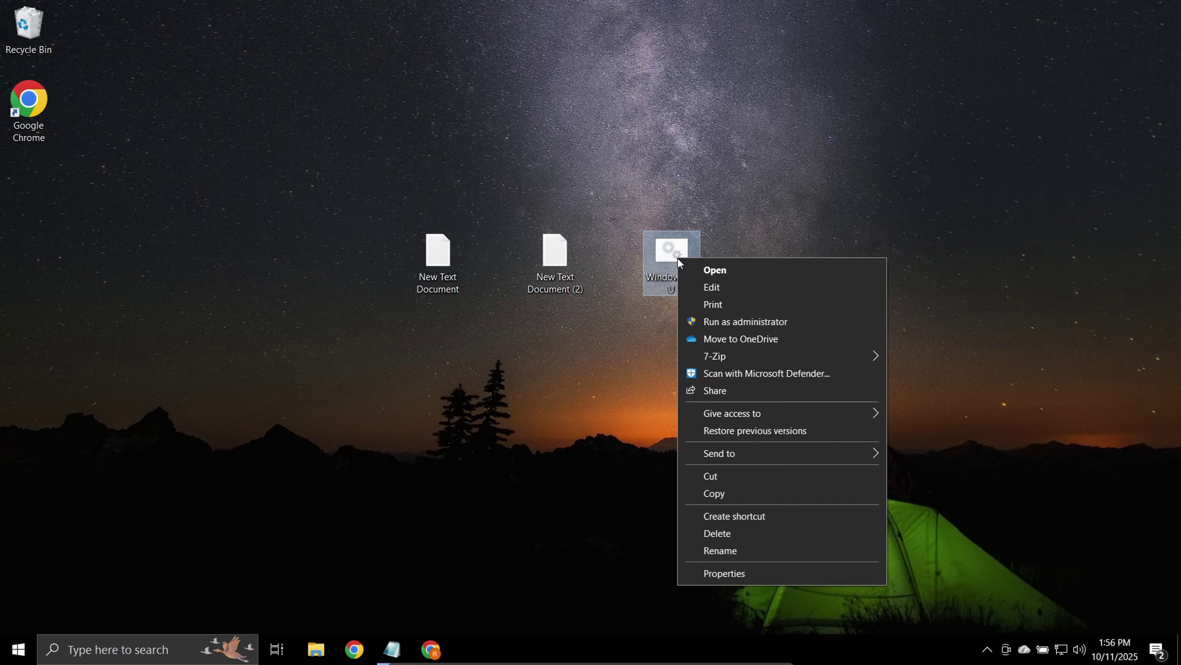
{"action": "left_click", "coordinate": [728, 320]}
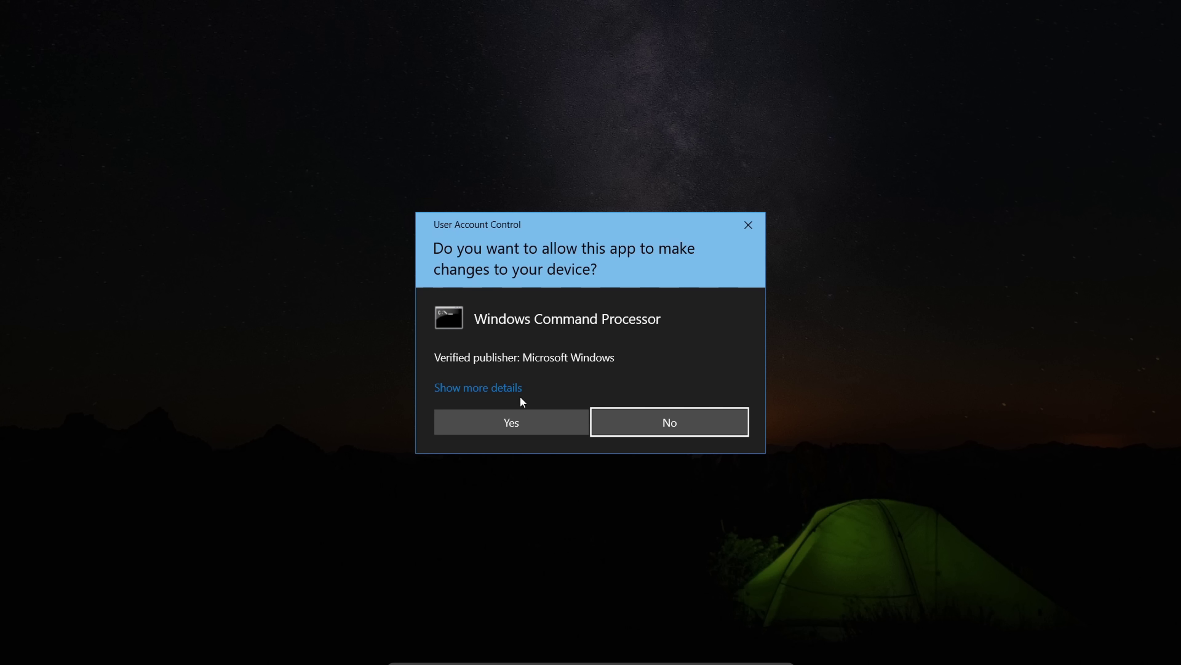
{"action": "left_click", "coordinate": [514, 422]}
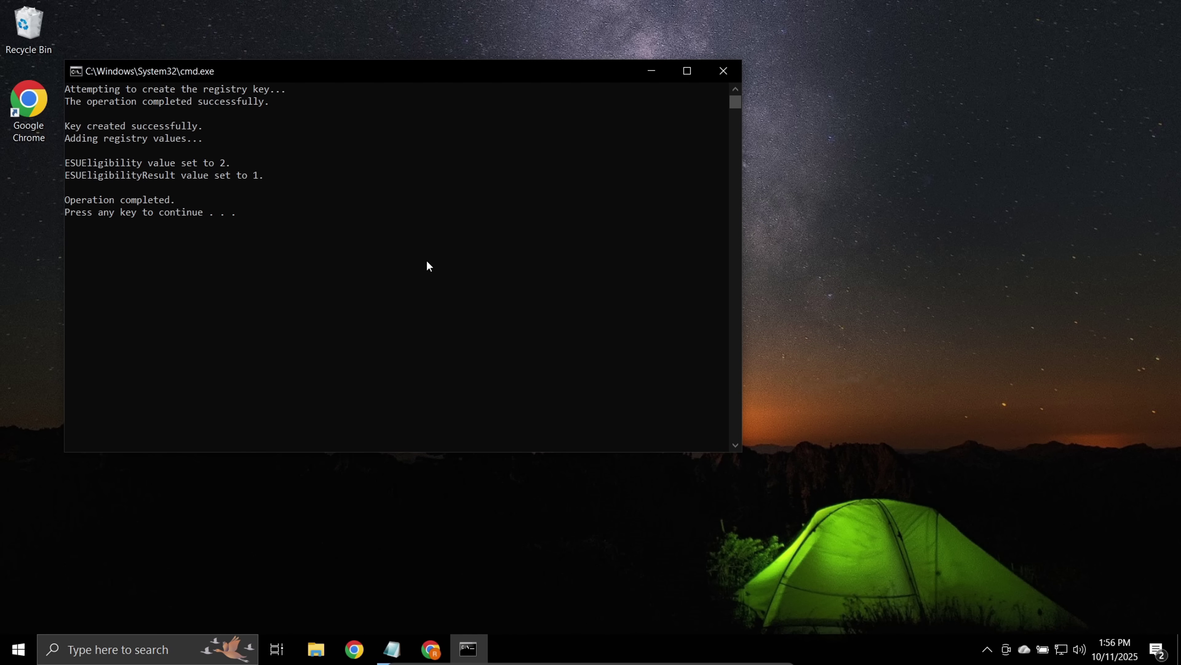
{"action": "key", "text": "Return"}
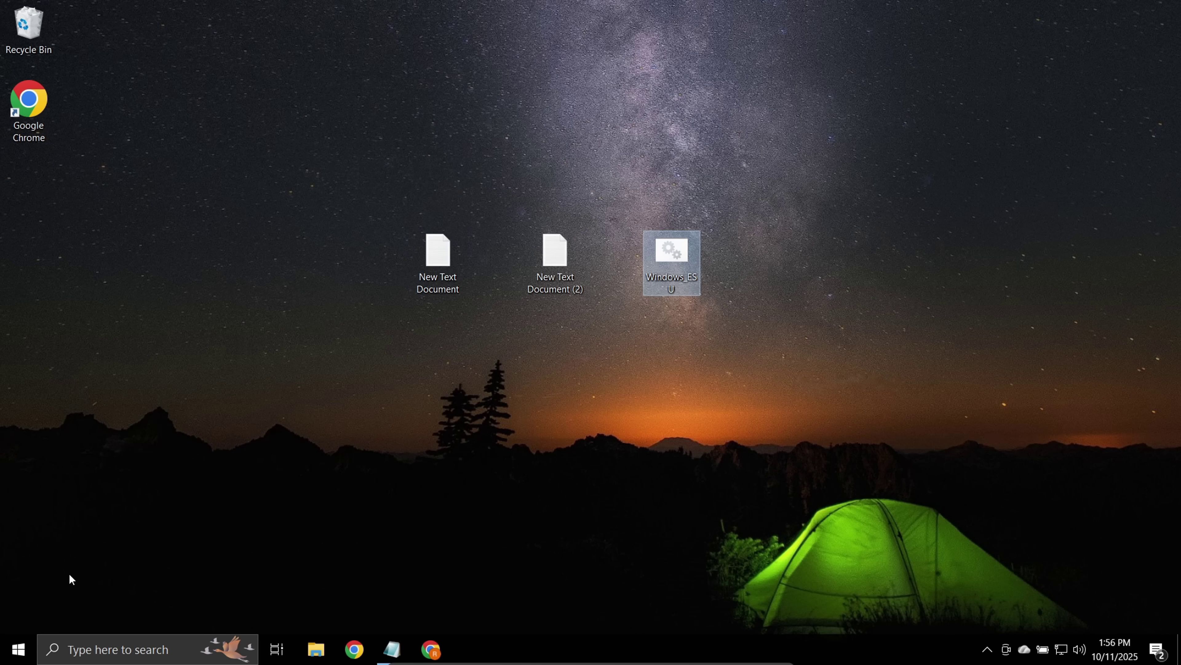
- Open the Windows Update page in the system settings to check for the Extended Security Updates enrollment option
{"action": "left_click", "coordinate": [14, 656]}
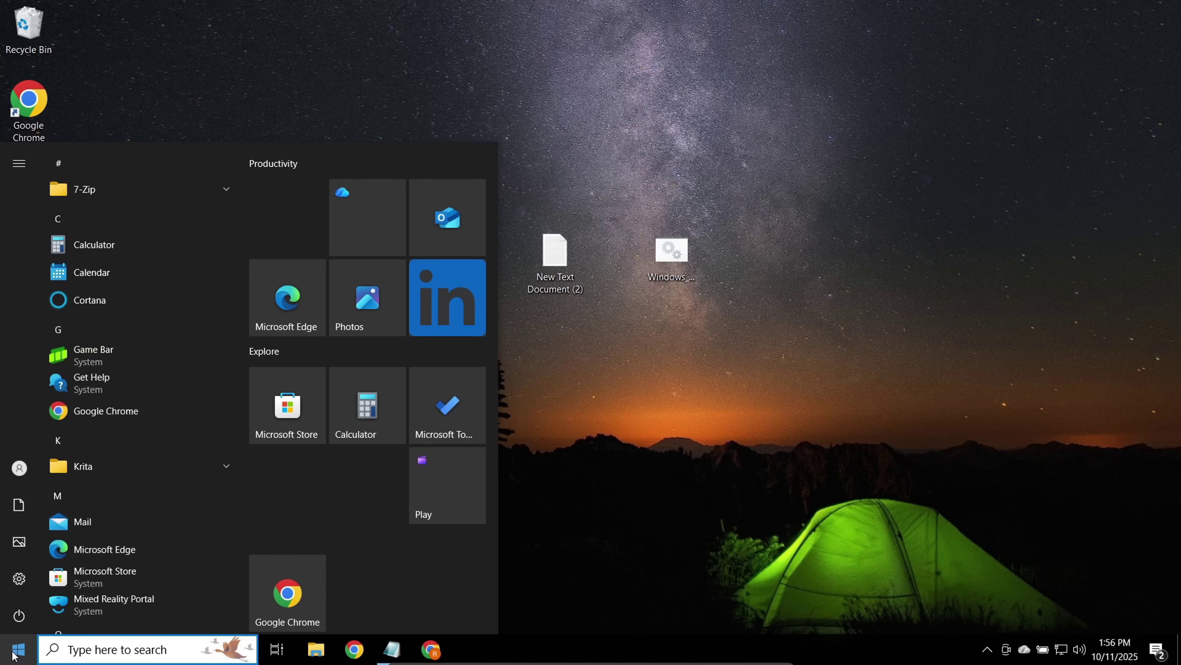
{"action": "right_click", "coordinate": [14, 654]}
{"action": "left_click", "coordinate": [79, 501]}
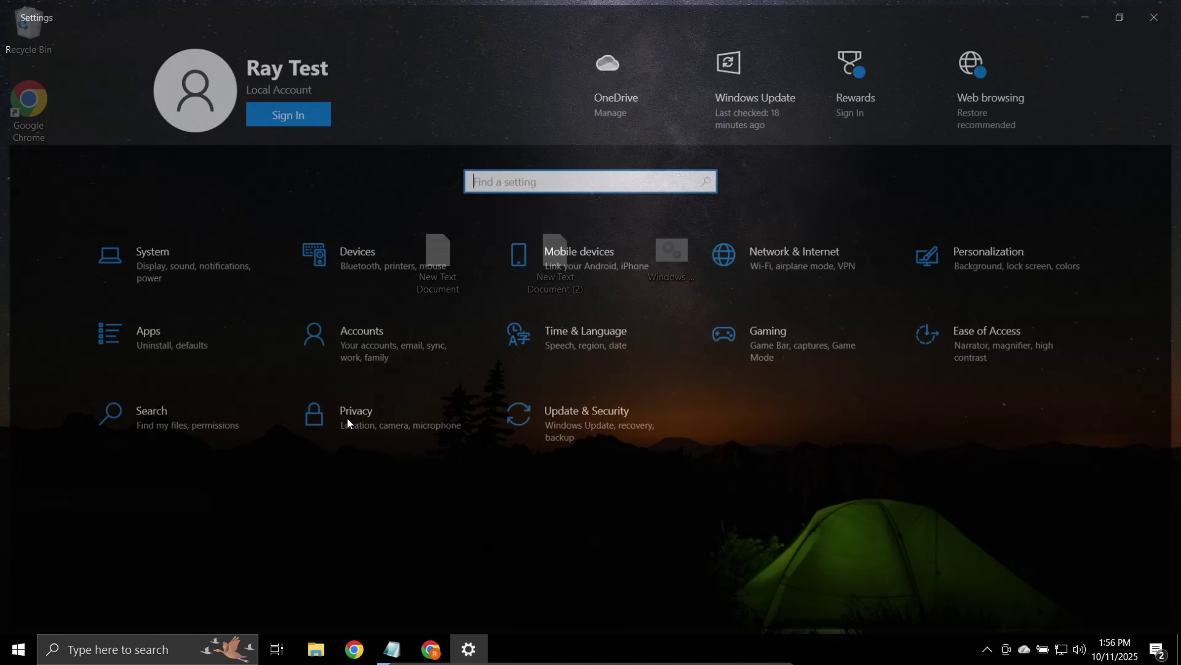
{"action": "left_click", "coordinate": [594, 424]}
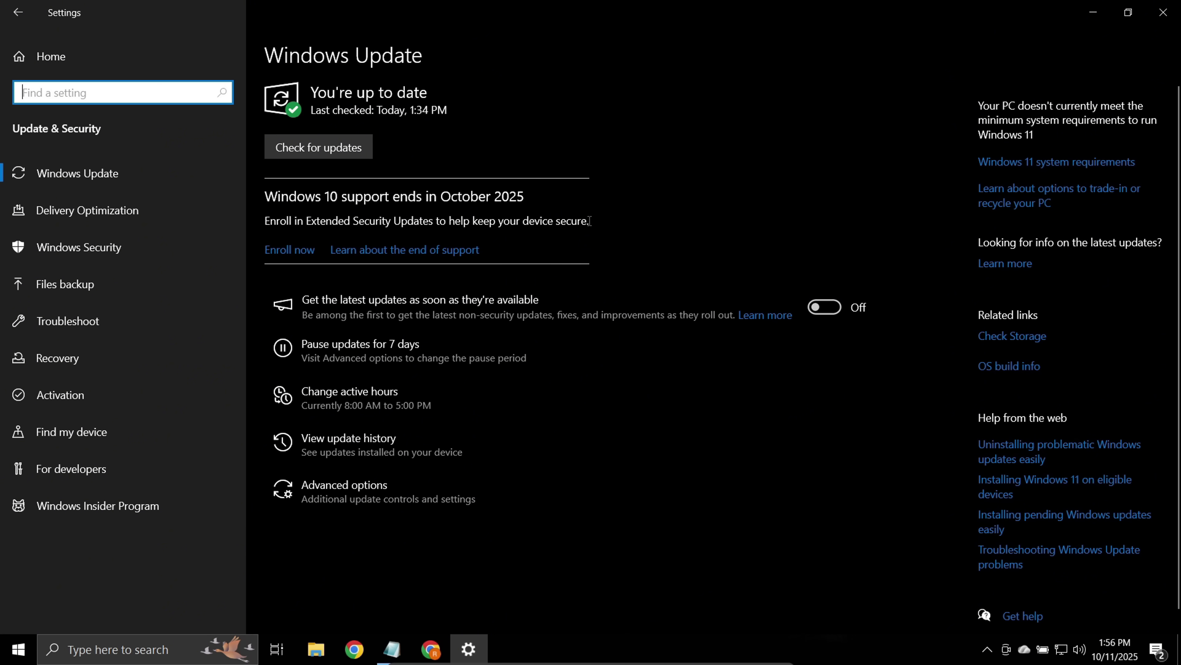
- Start the Extended Security Updates enrollment, continue to the Microsoft sign-in page, and close the enrollment dialog without signing in
{"action": "left_click", "coordinate": [294, 251]}
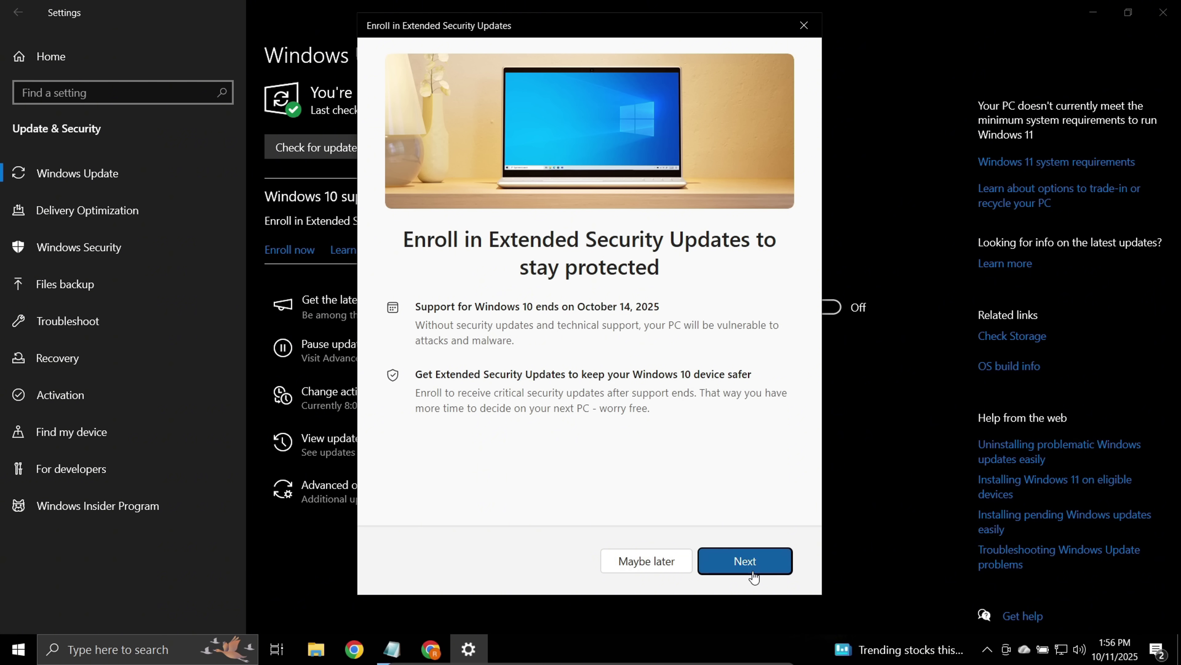
{"action": "left_click", "coordinate": [743, 559]}
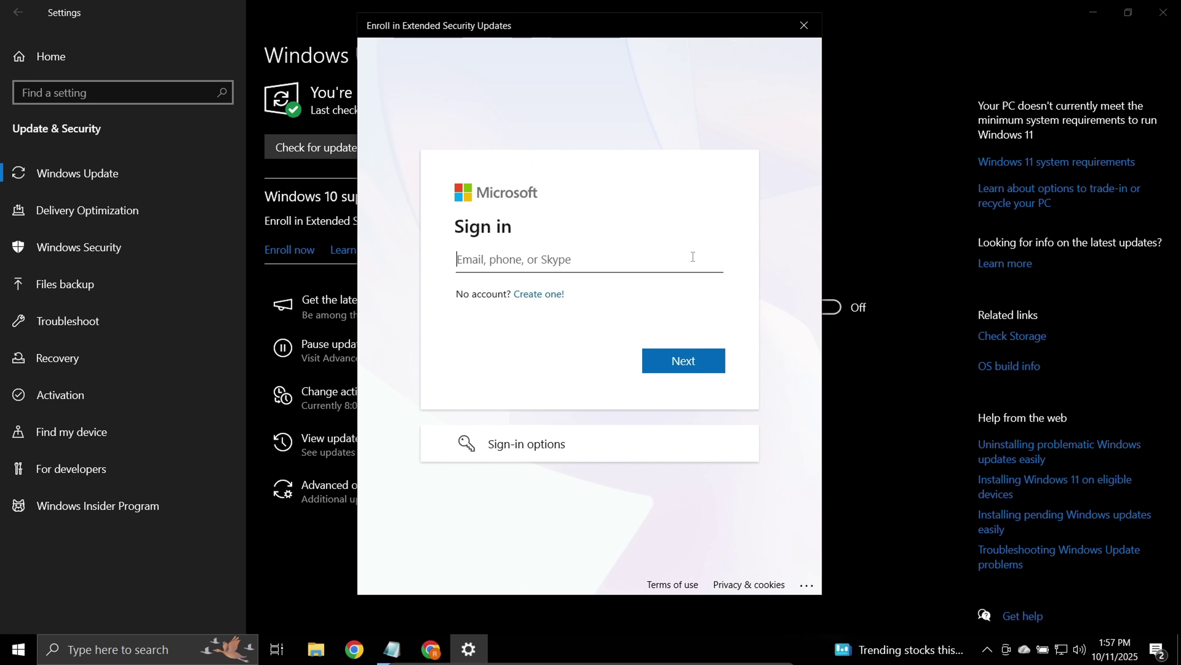
{"action": "left_click", "coordinate": [812, 27]}
- Open the New Text Document with the Registry Editor instructions from the desktop and place its window mid-screen
{"action": "double_click", "coordinate": [441, 252]}
{"action": "left_click_drag", "start_coordinate": [497, 89], "coordinate": [673, 116]}
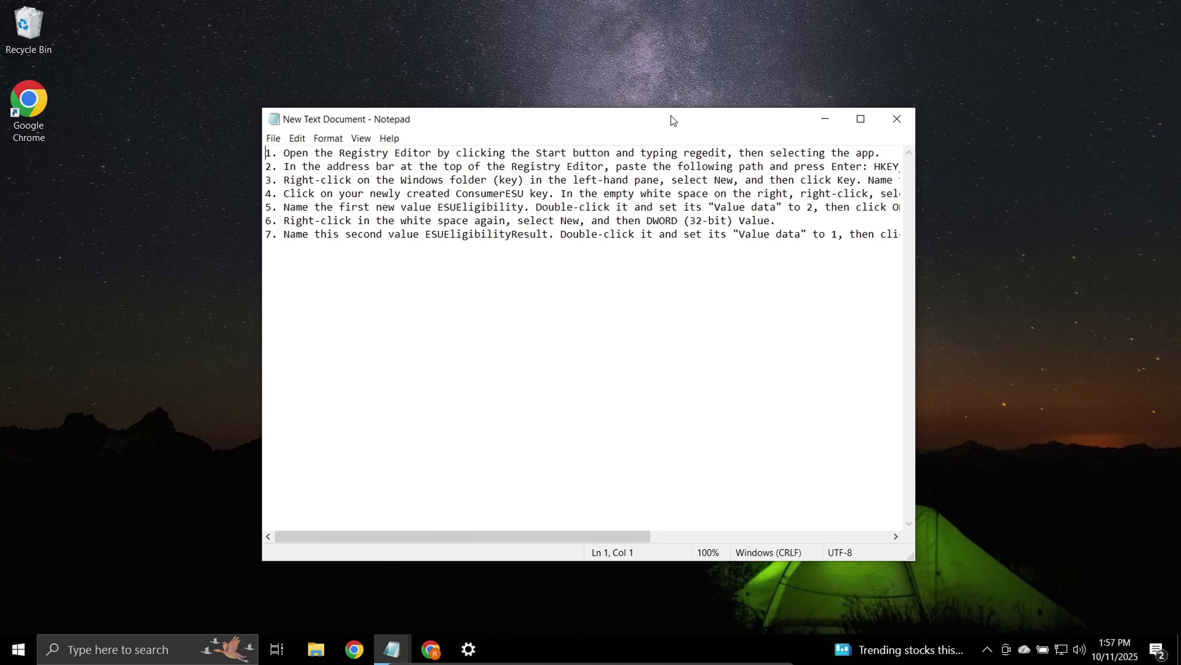